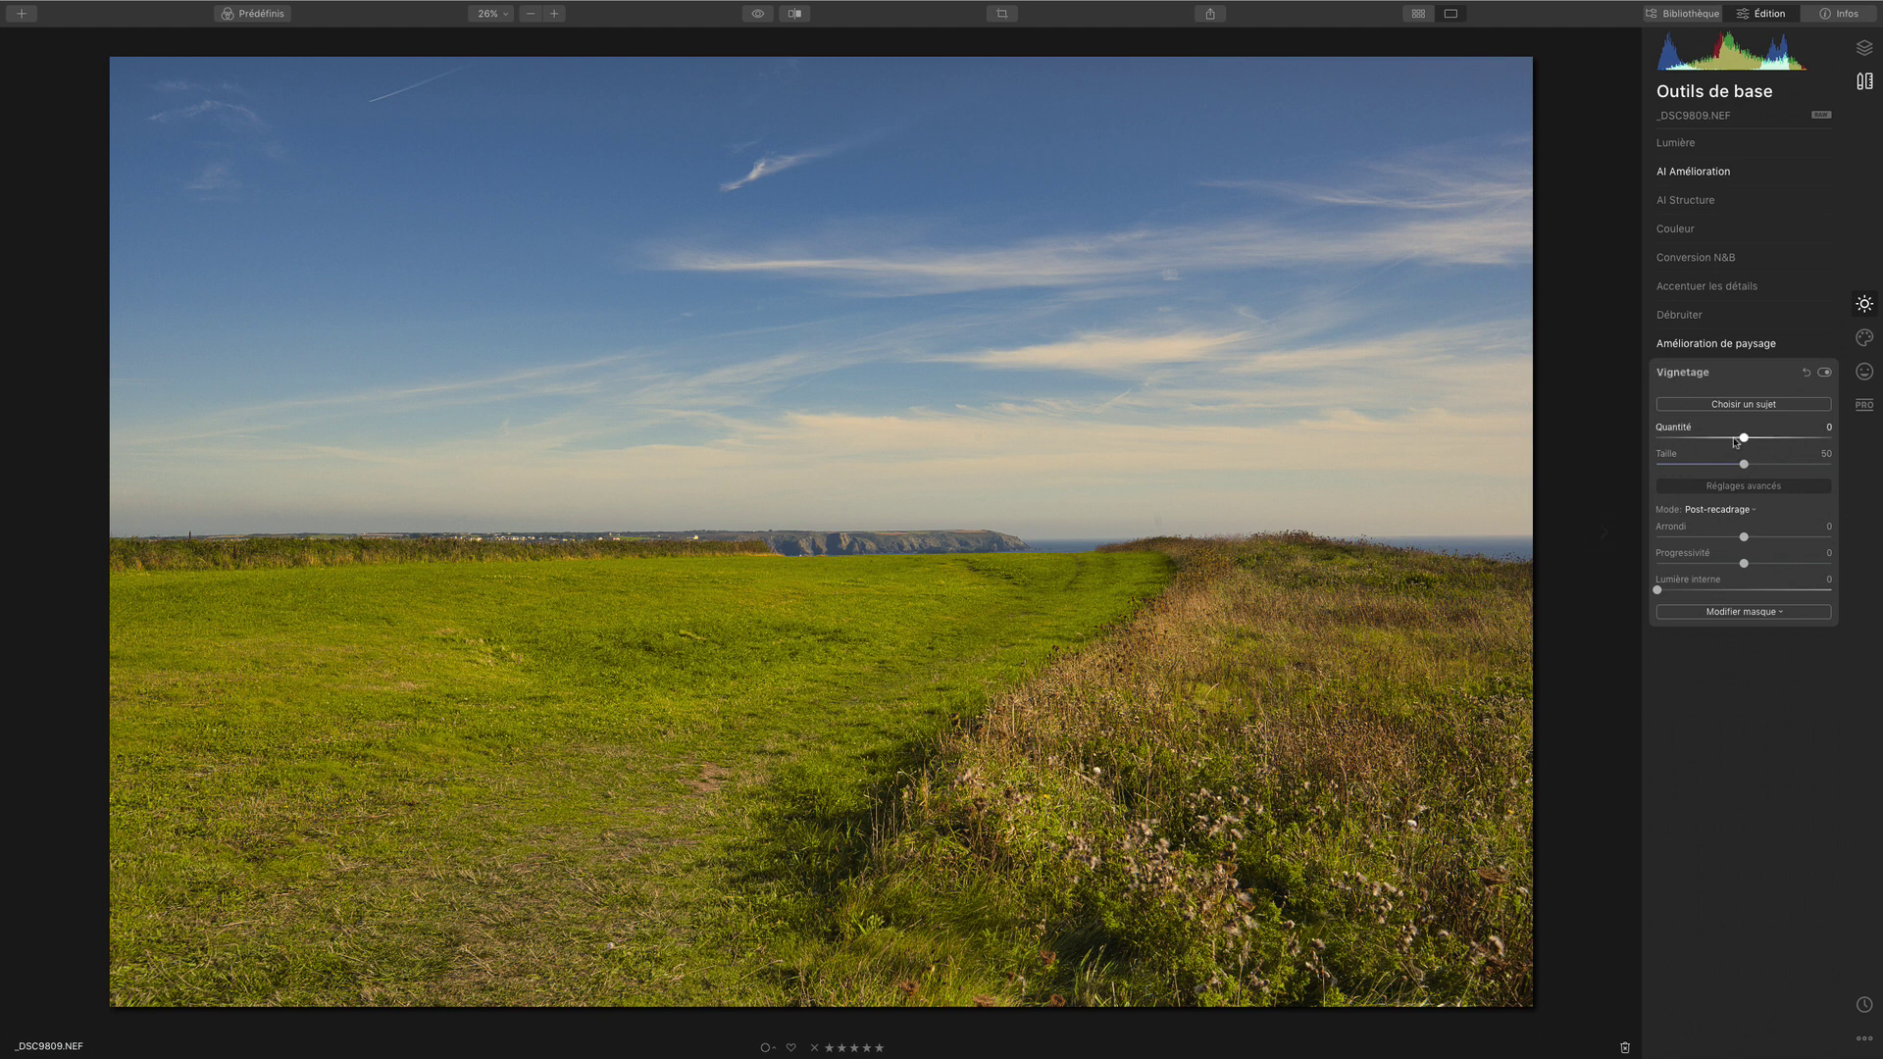
Centre the vignette on the distant headland, set Taille to 0, and try Quantité at -100, 100 and again -100
click(1743, 404)
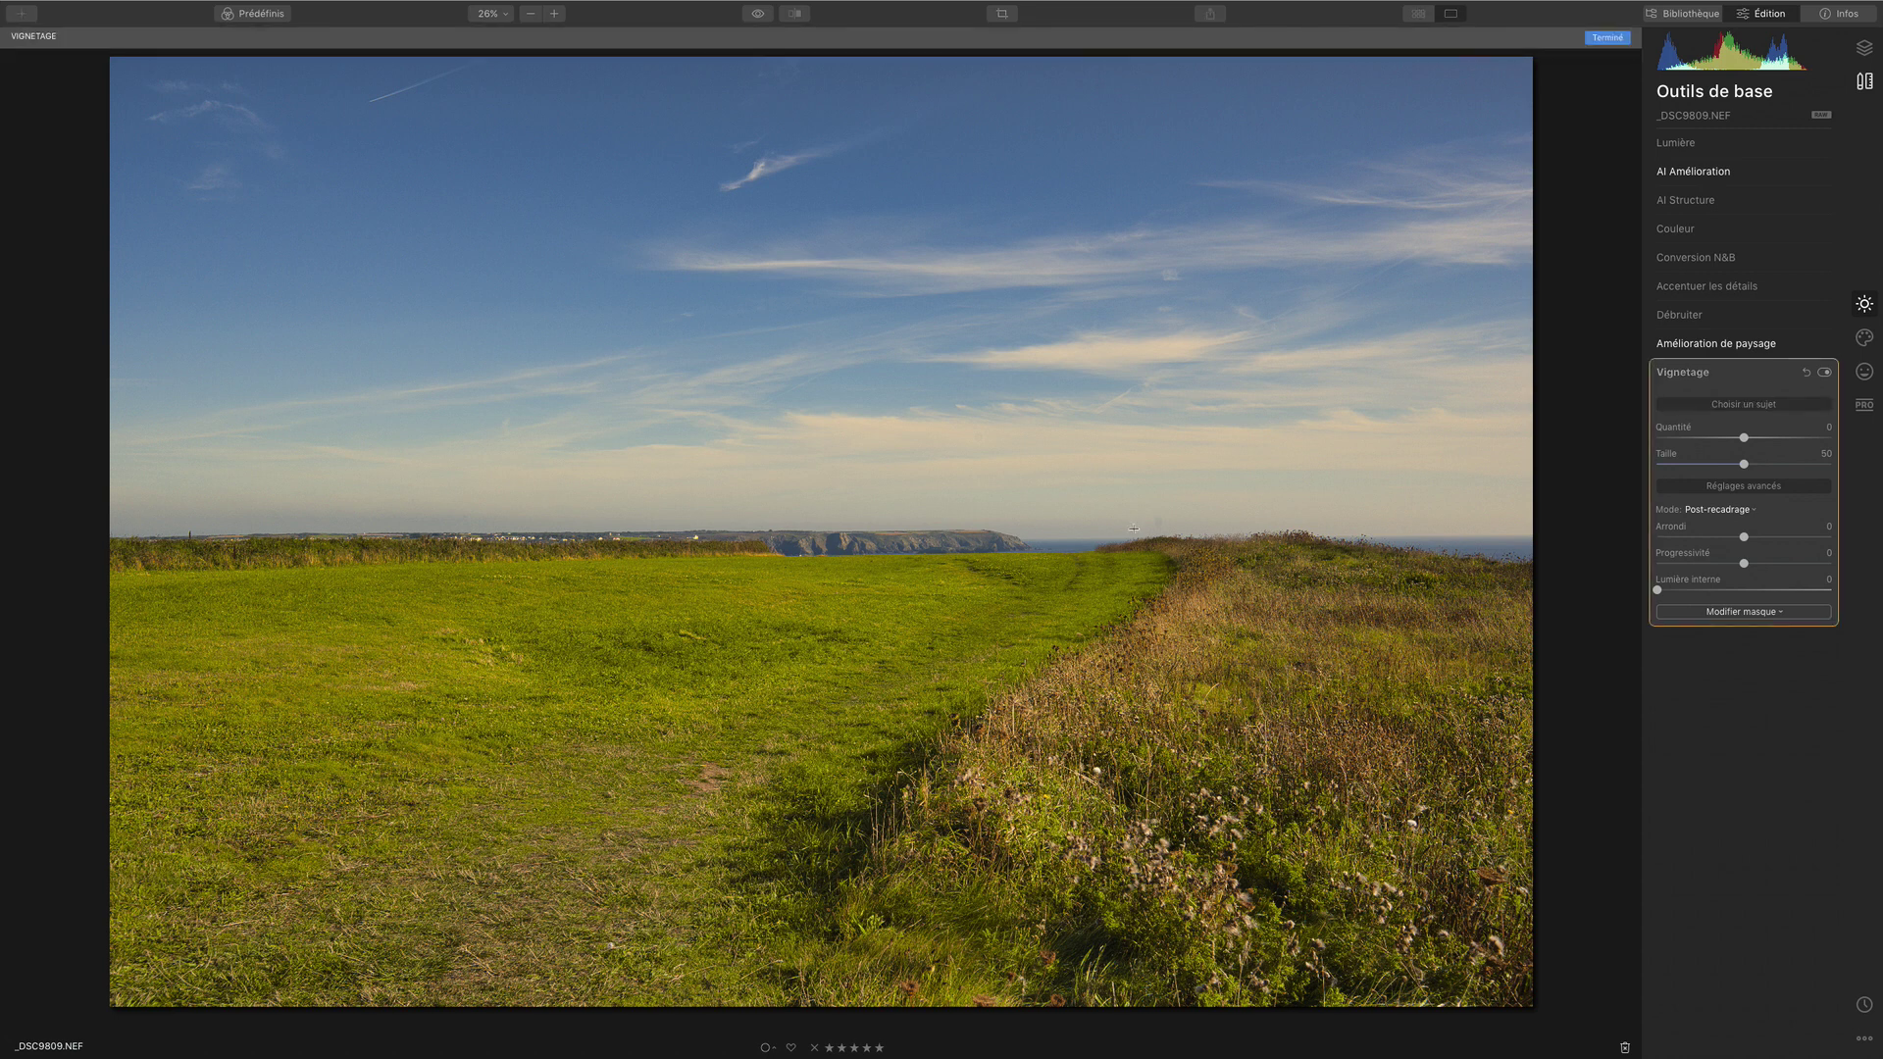
click(977, 547)
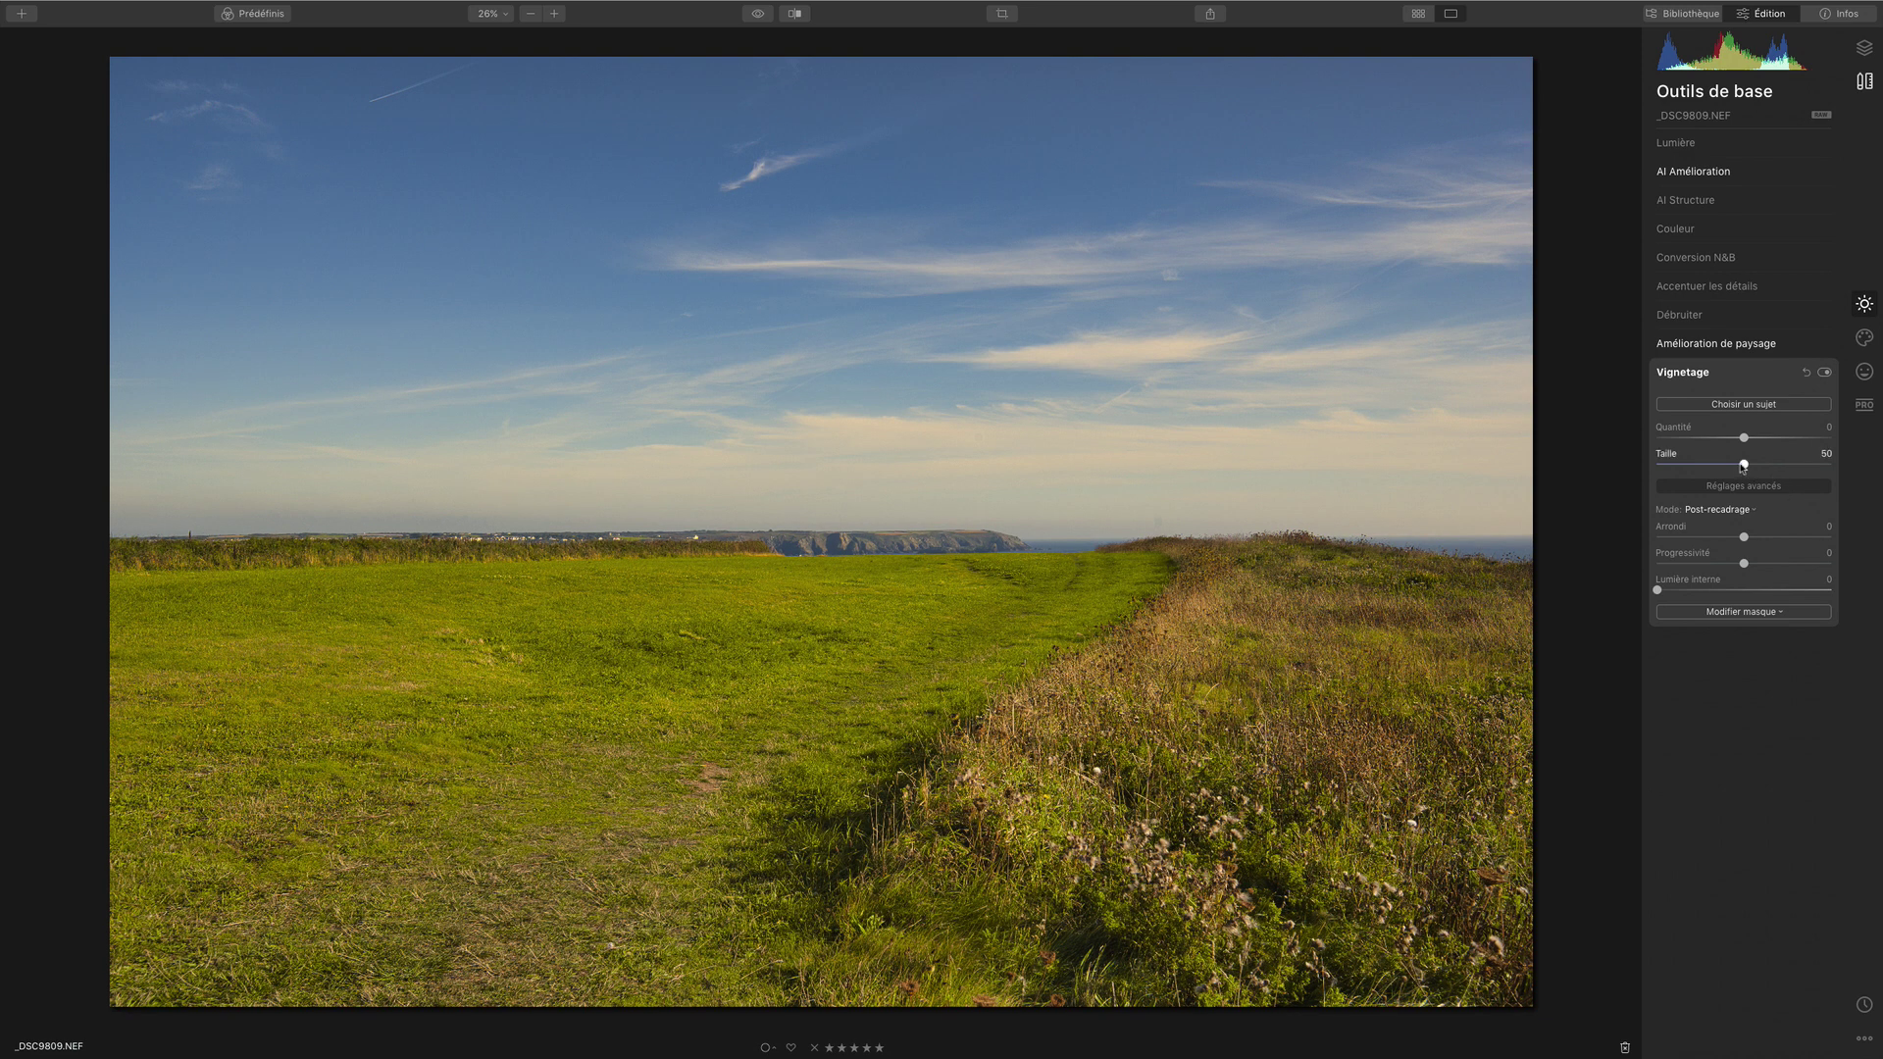
drag(1743, 465, 1585, 475)
drag(1743, 437, 1505, 454)
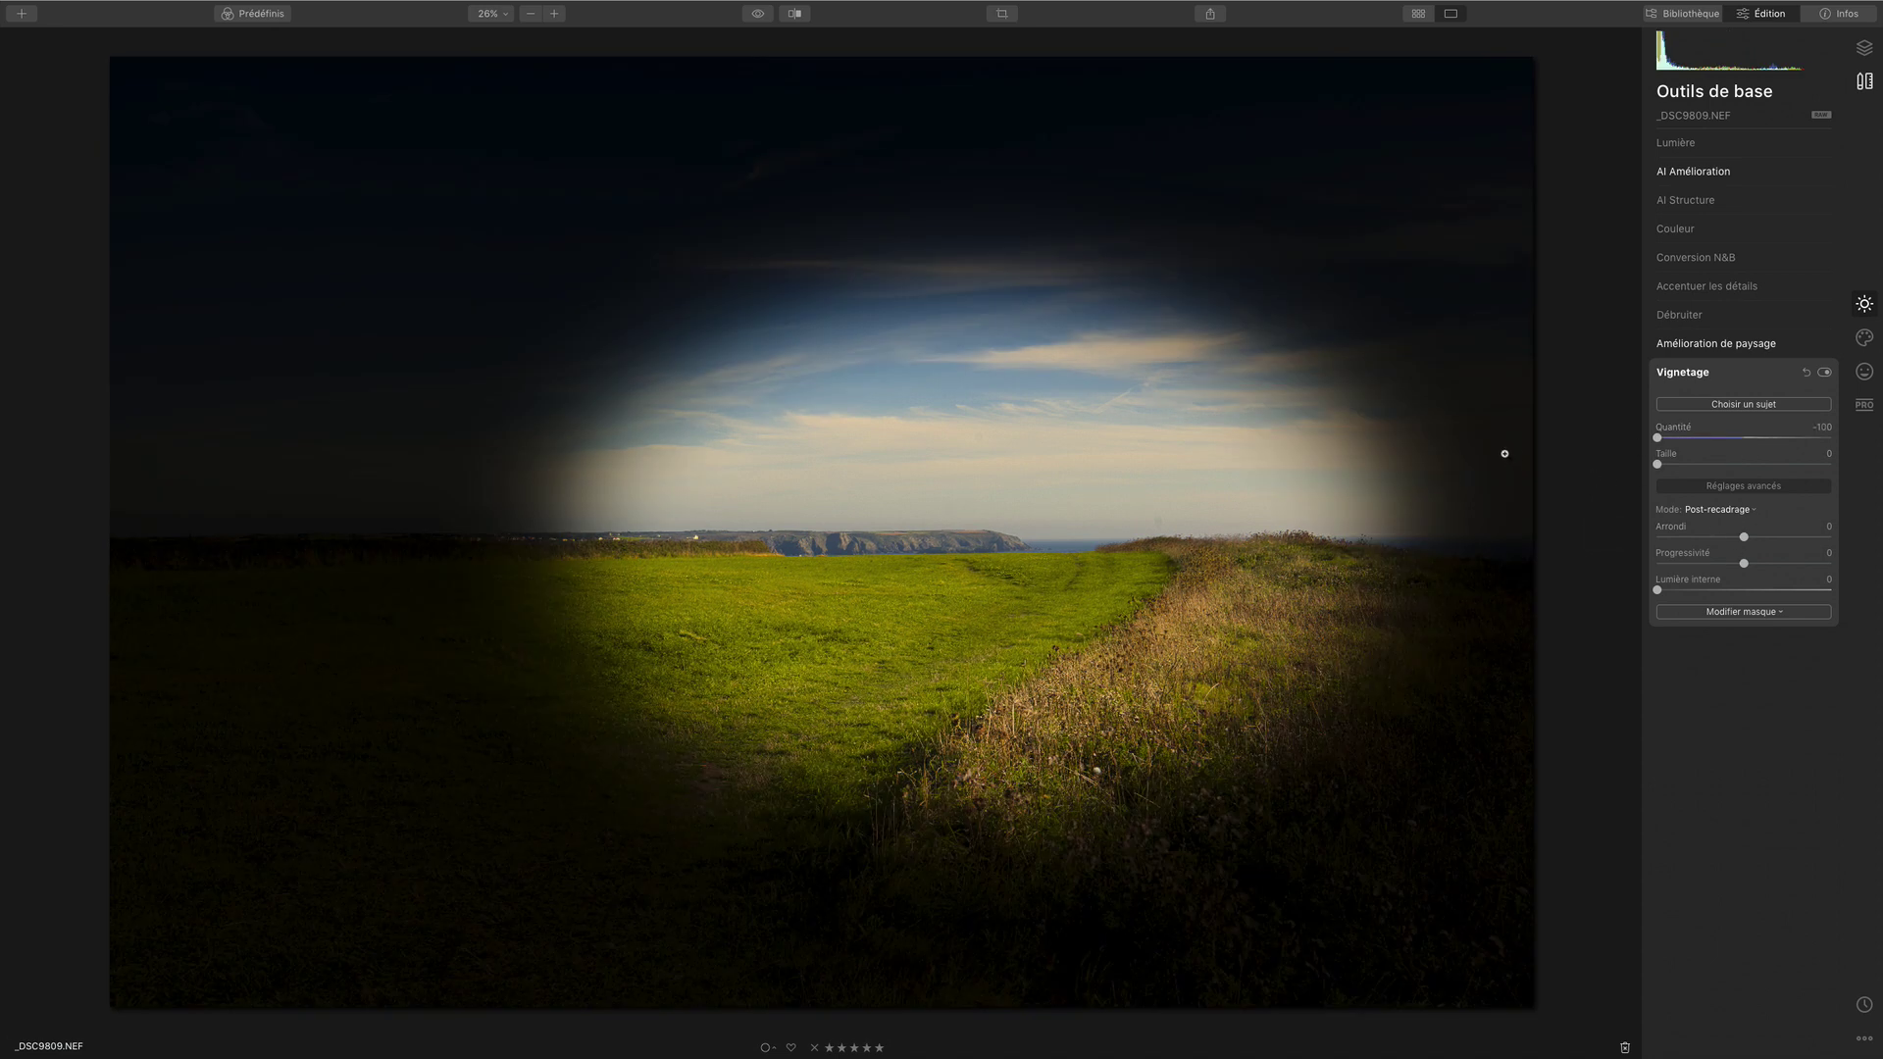
drag(1657, 437, 1880, 437)
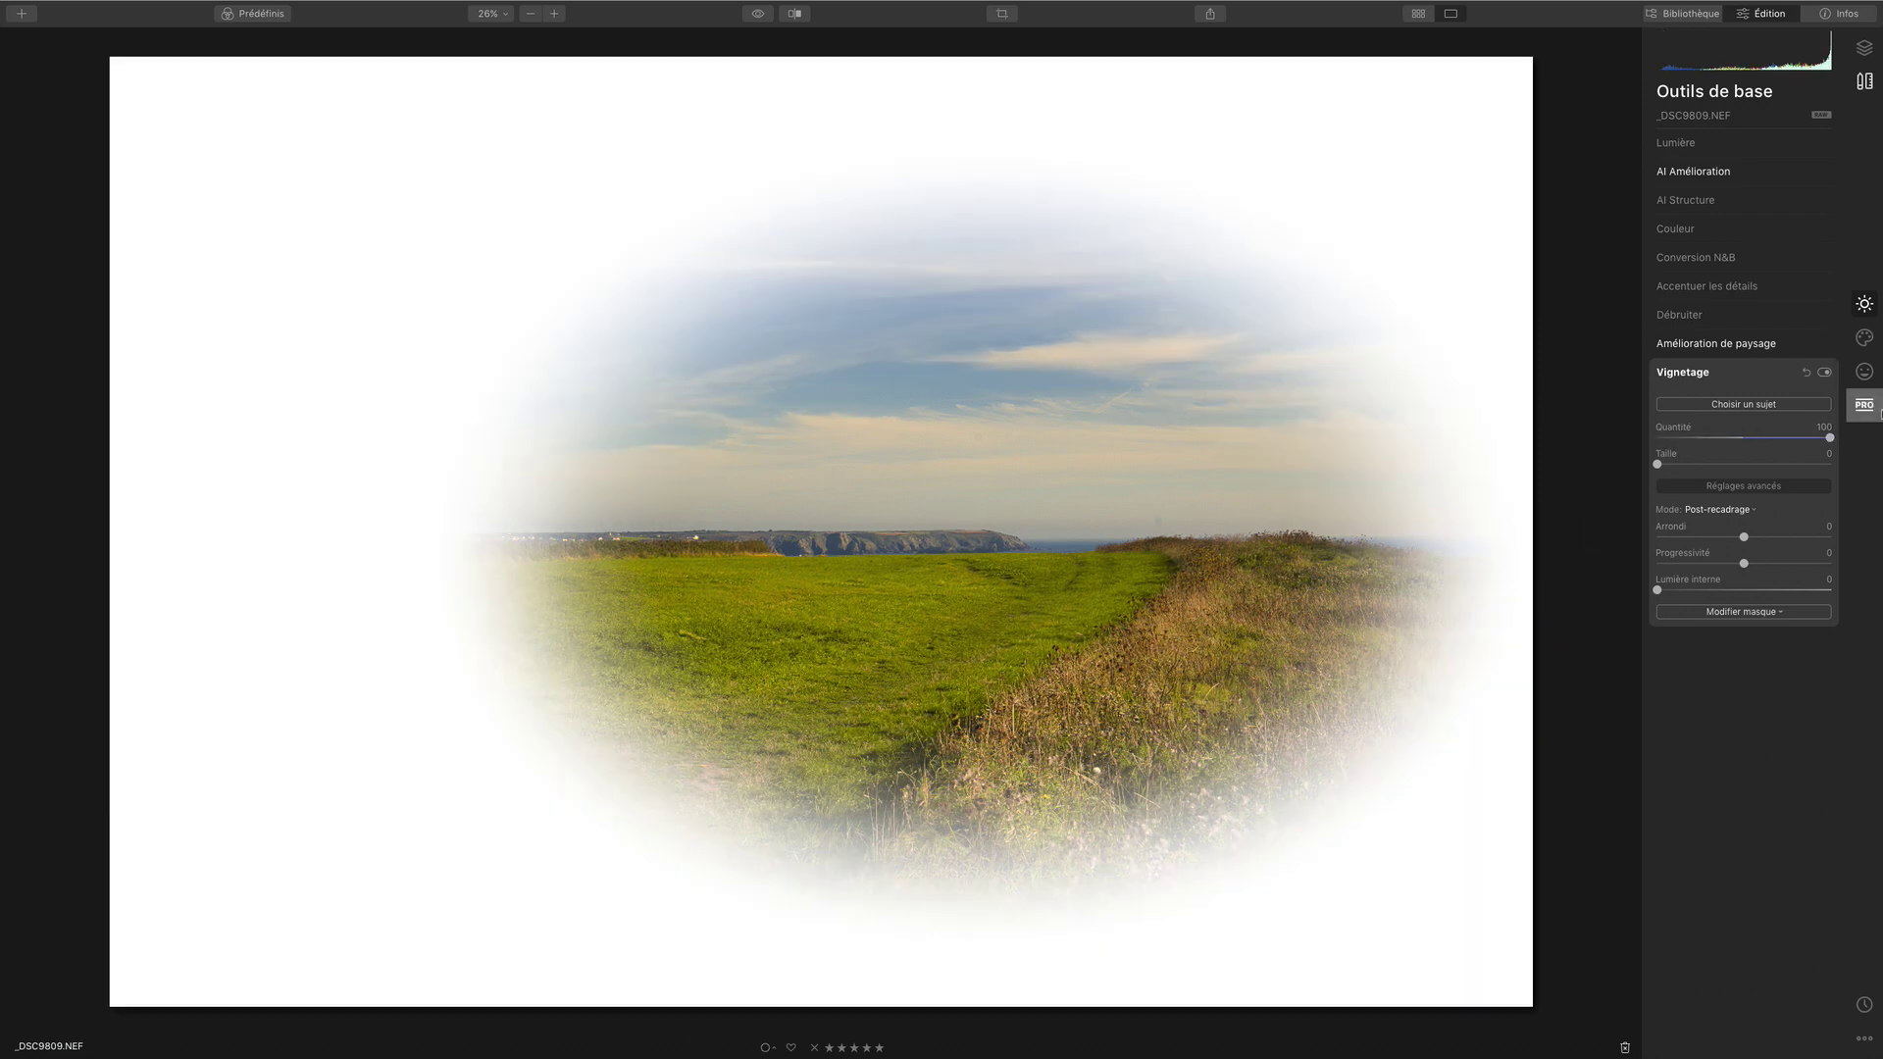
drag(1830, 437, 1467, 441)
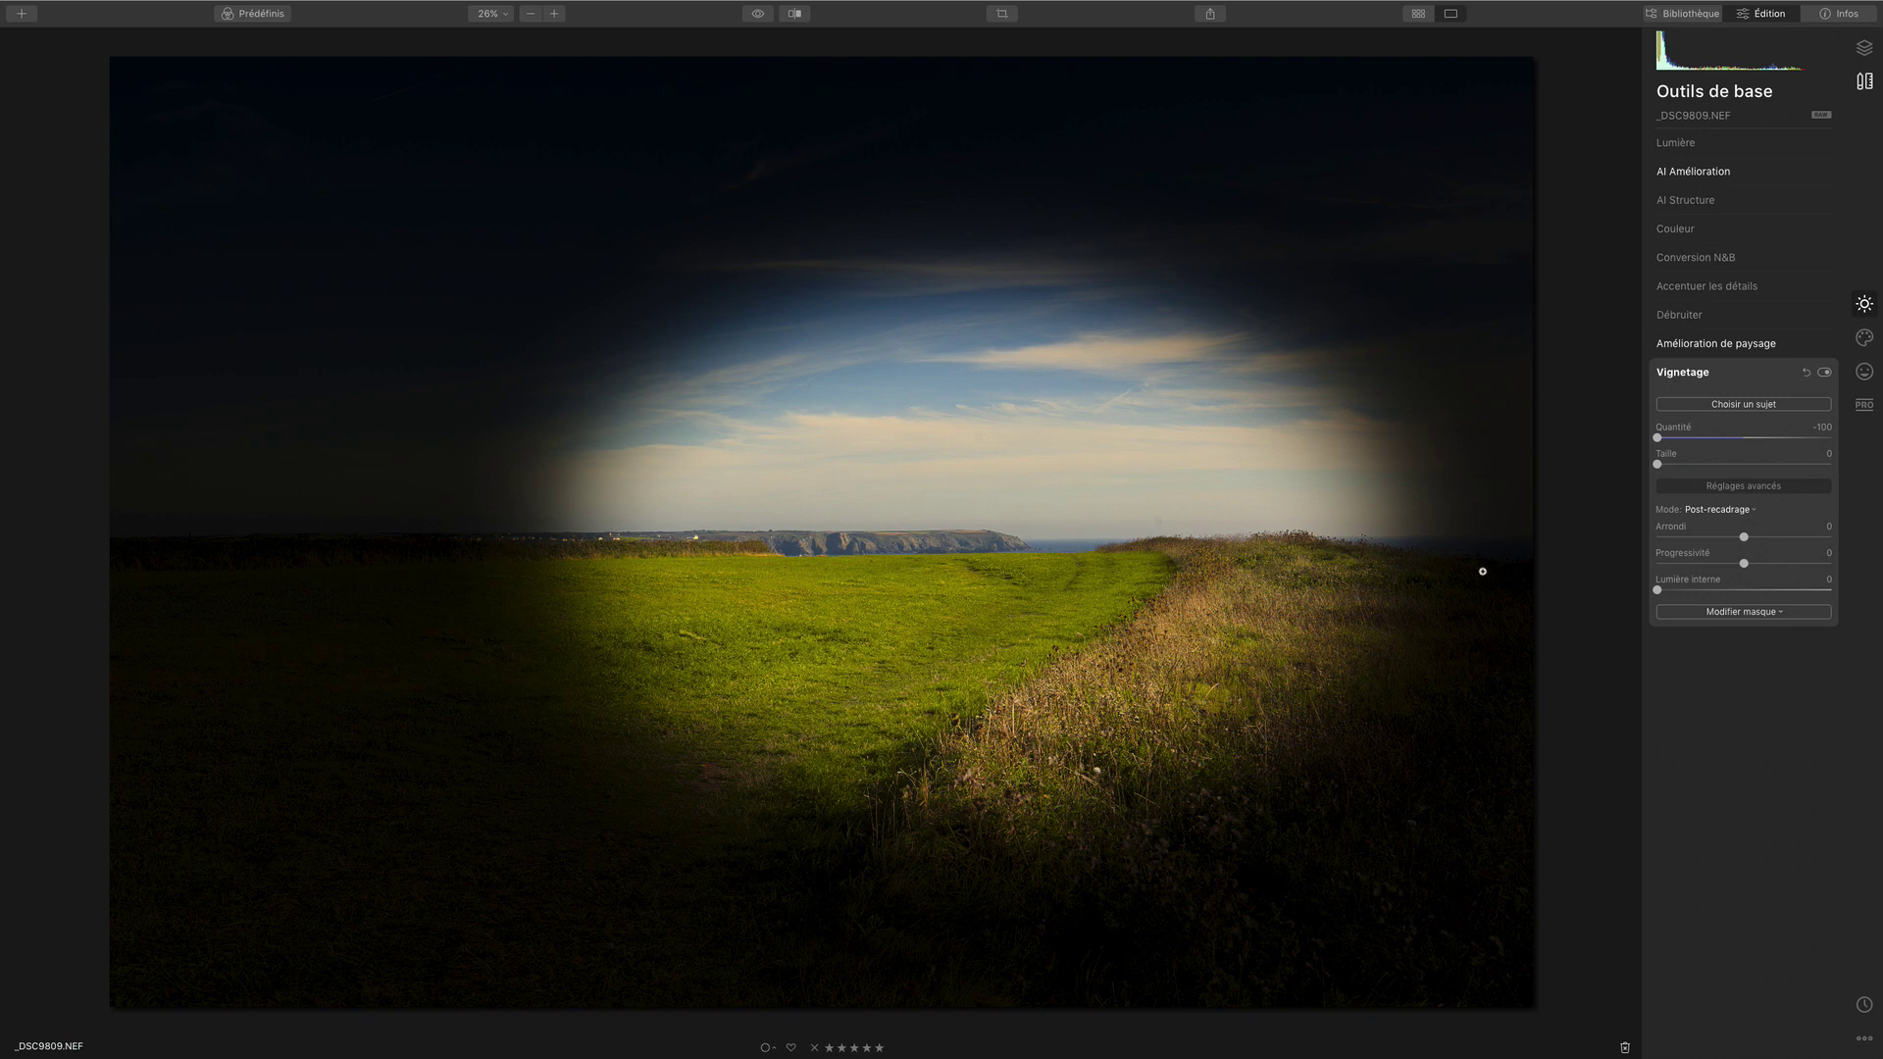
Try the vignette's subject point over the green field, over the dry grass beside it, and again over the green field
click(1746, 405)
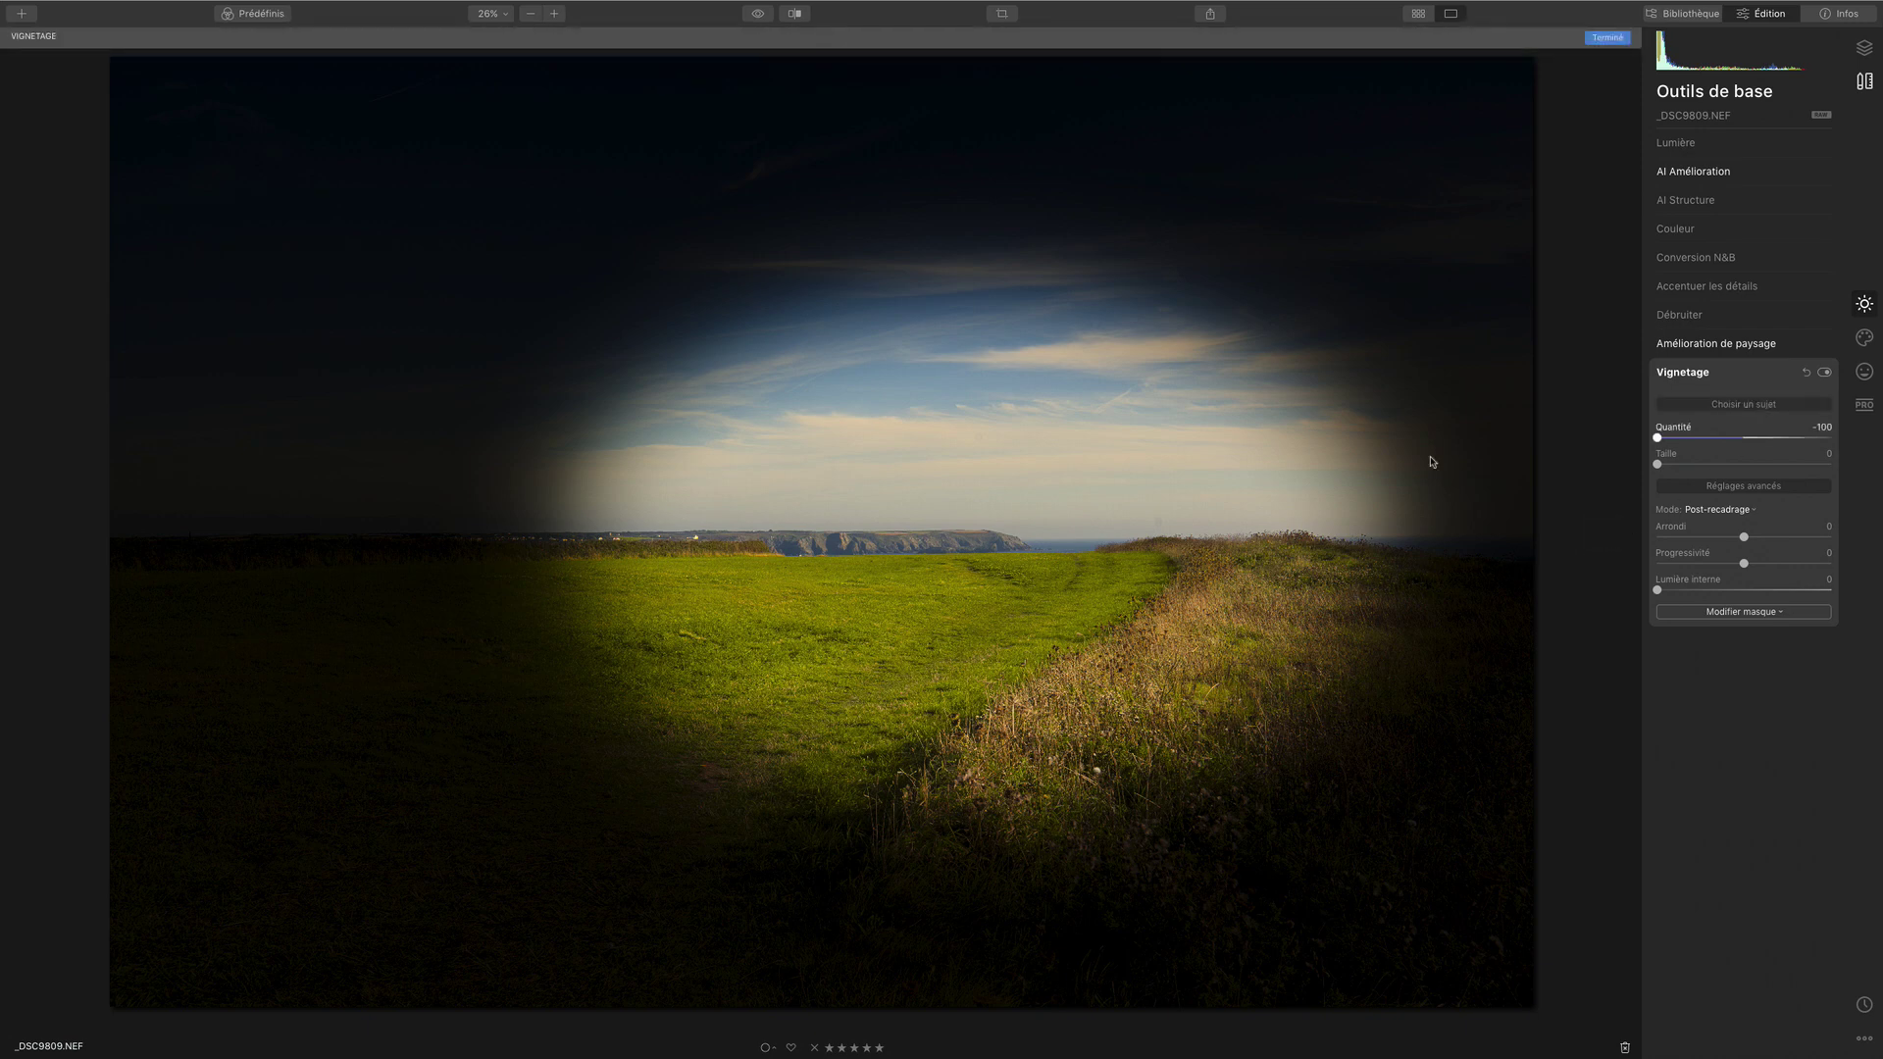
click(659, 578)
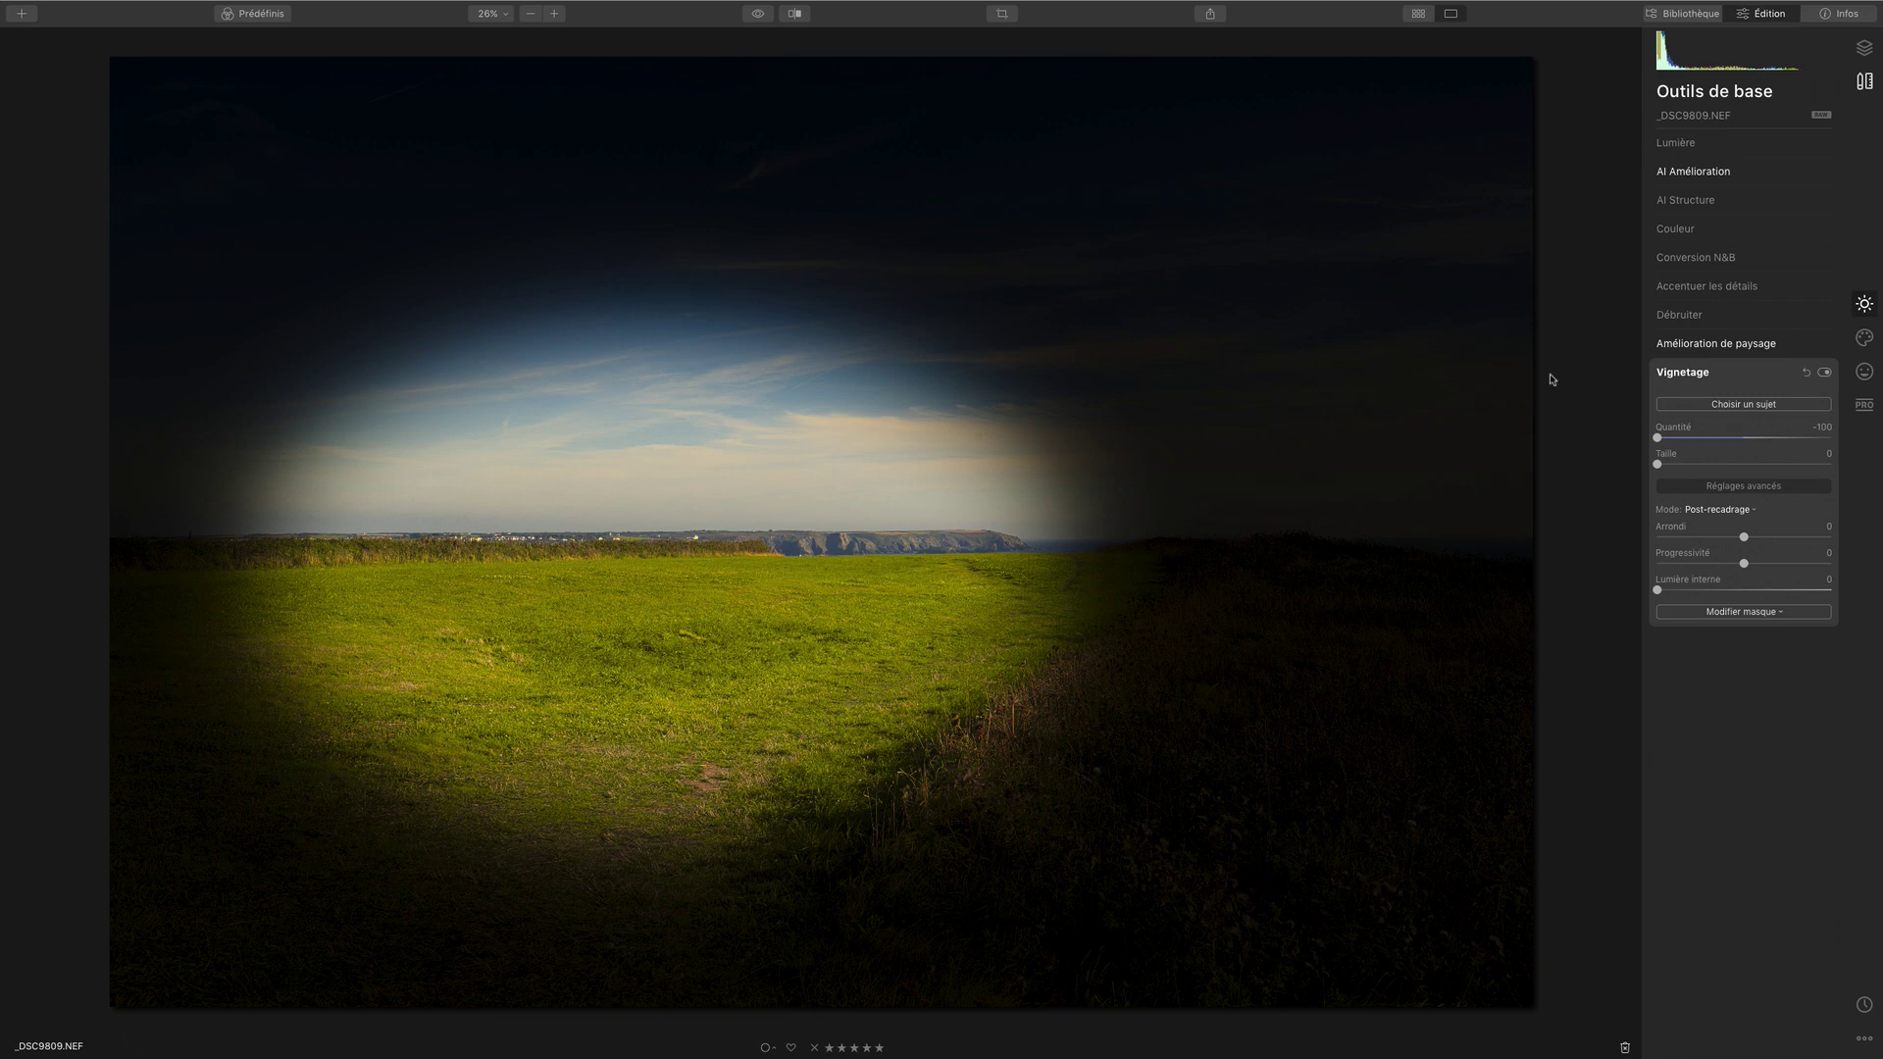
click(1755, 409)
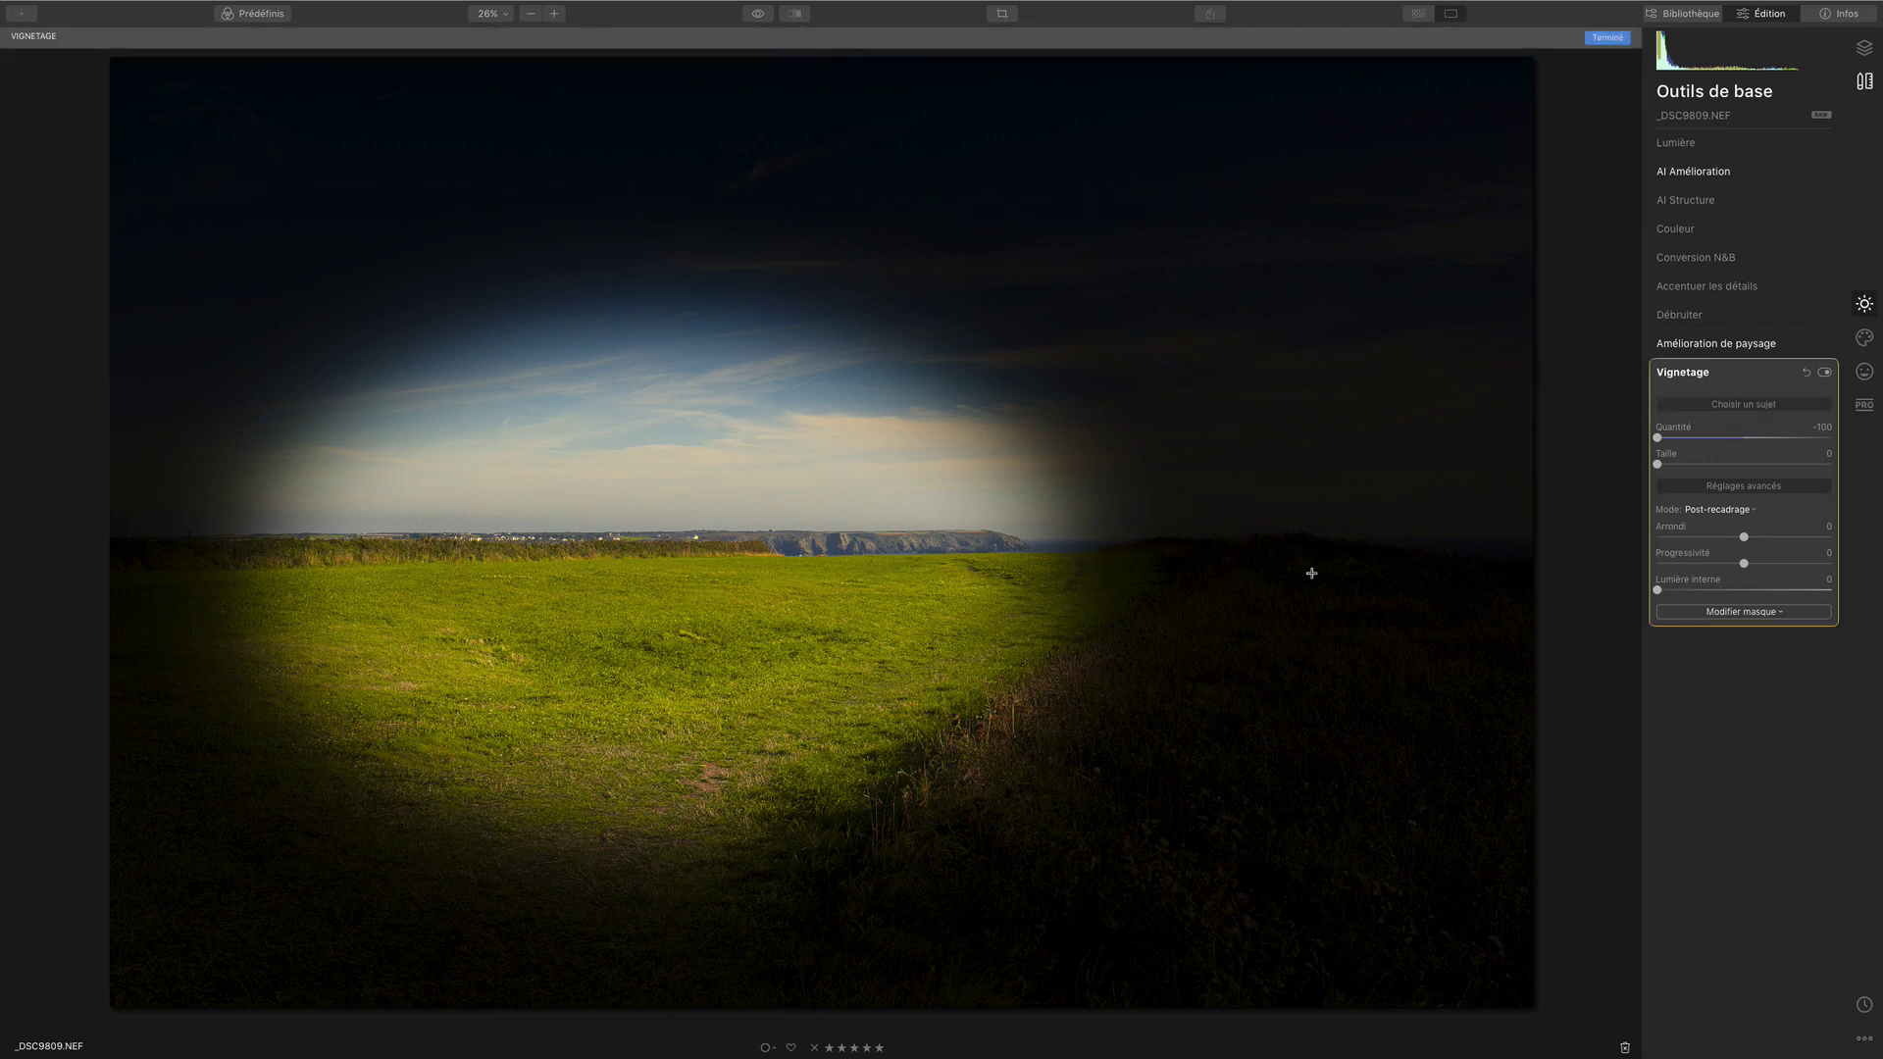
click(1314, 569)
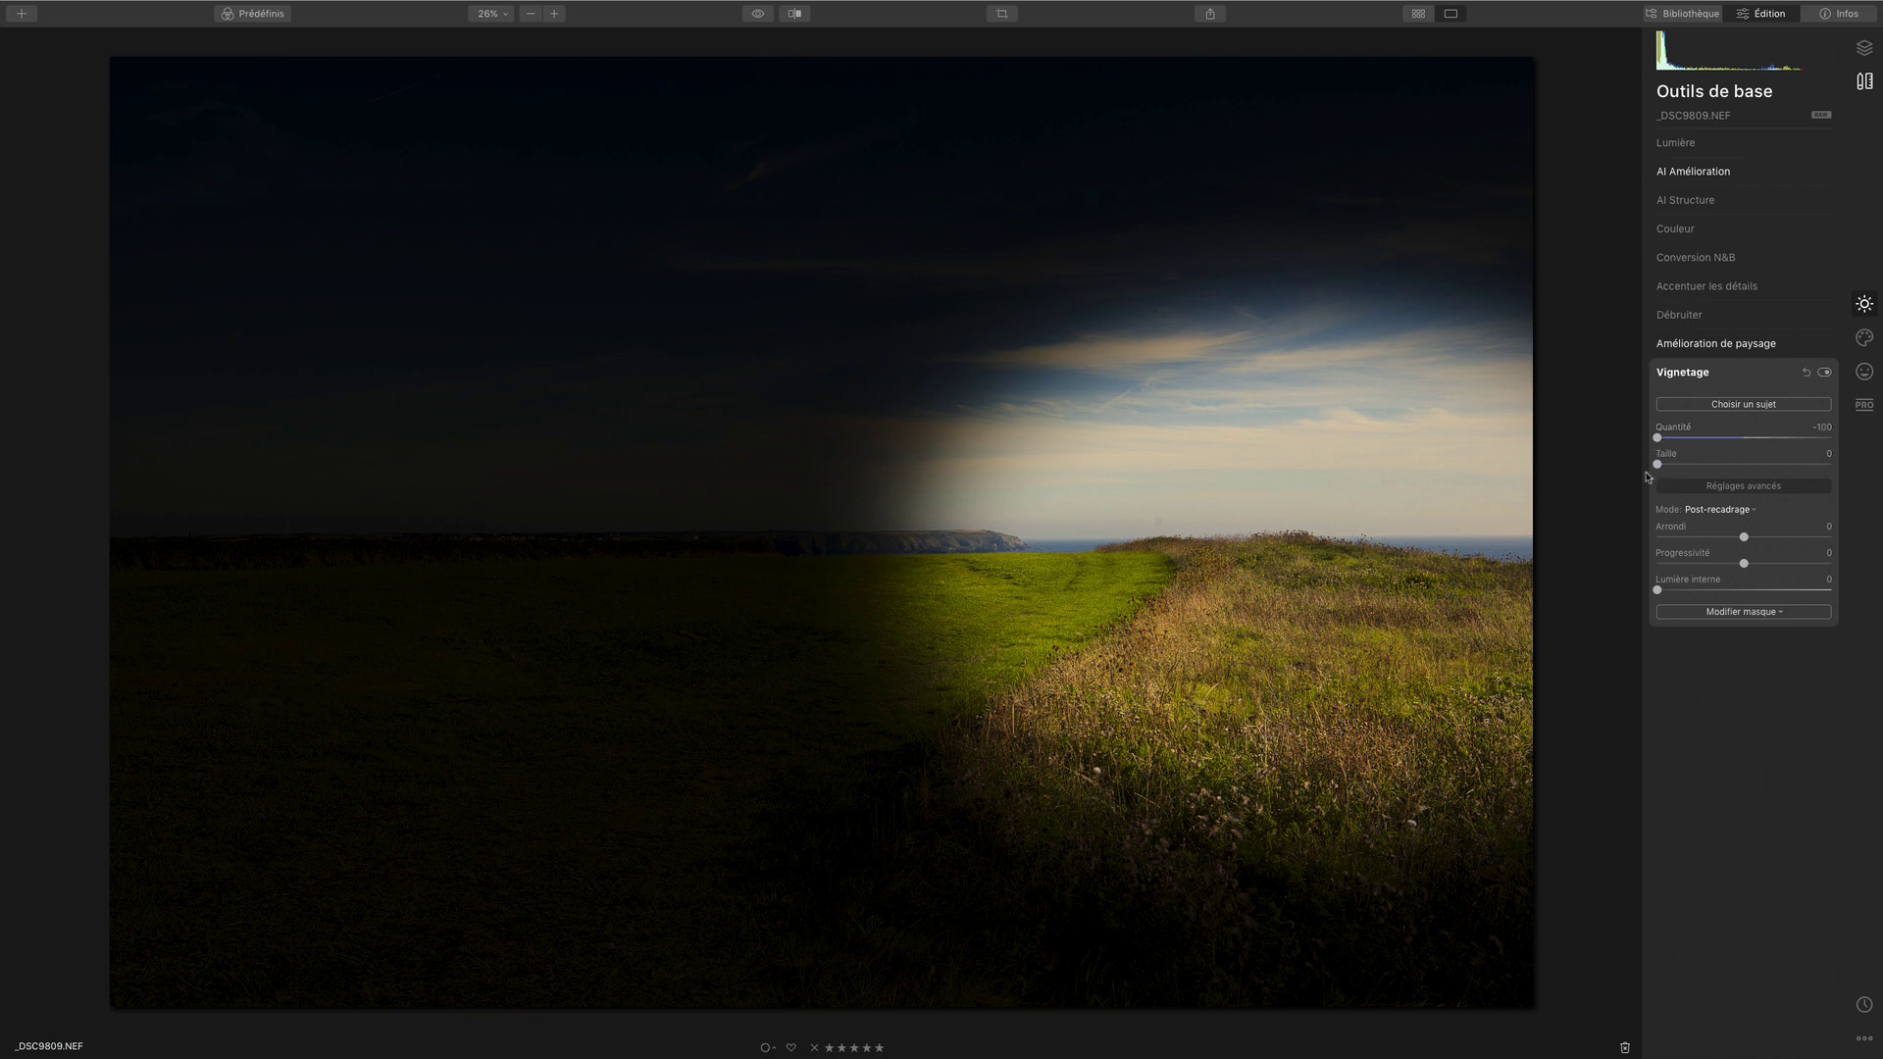
click(1777, 406)
click(613, 573)
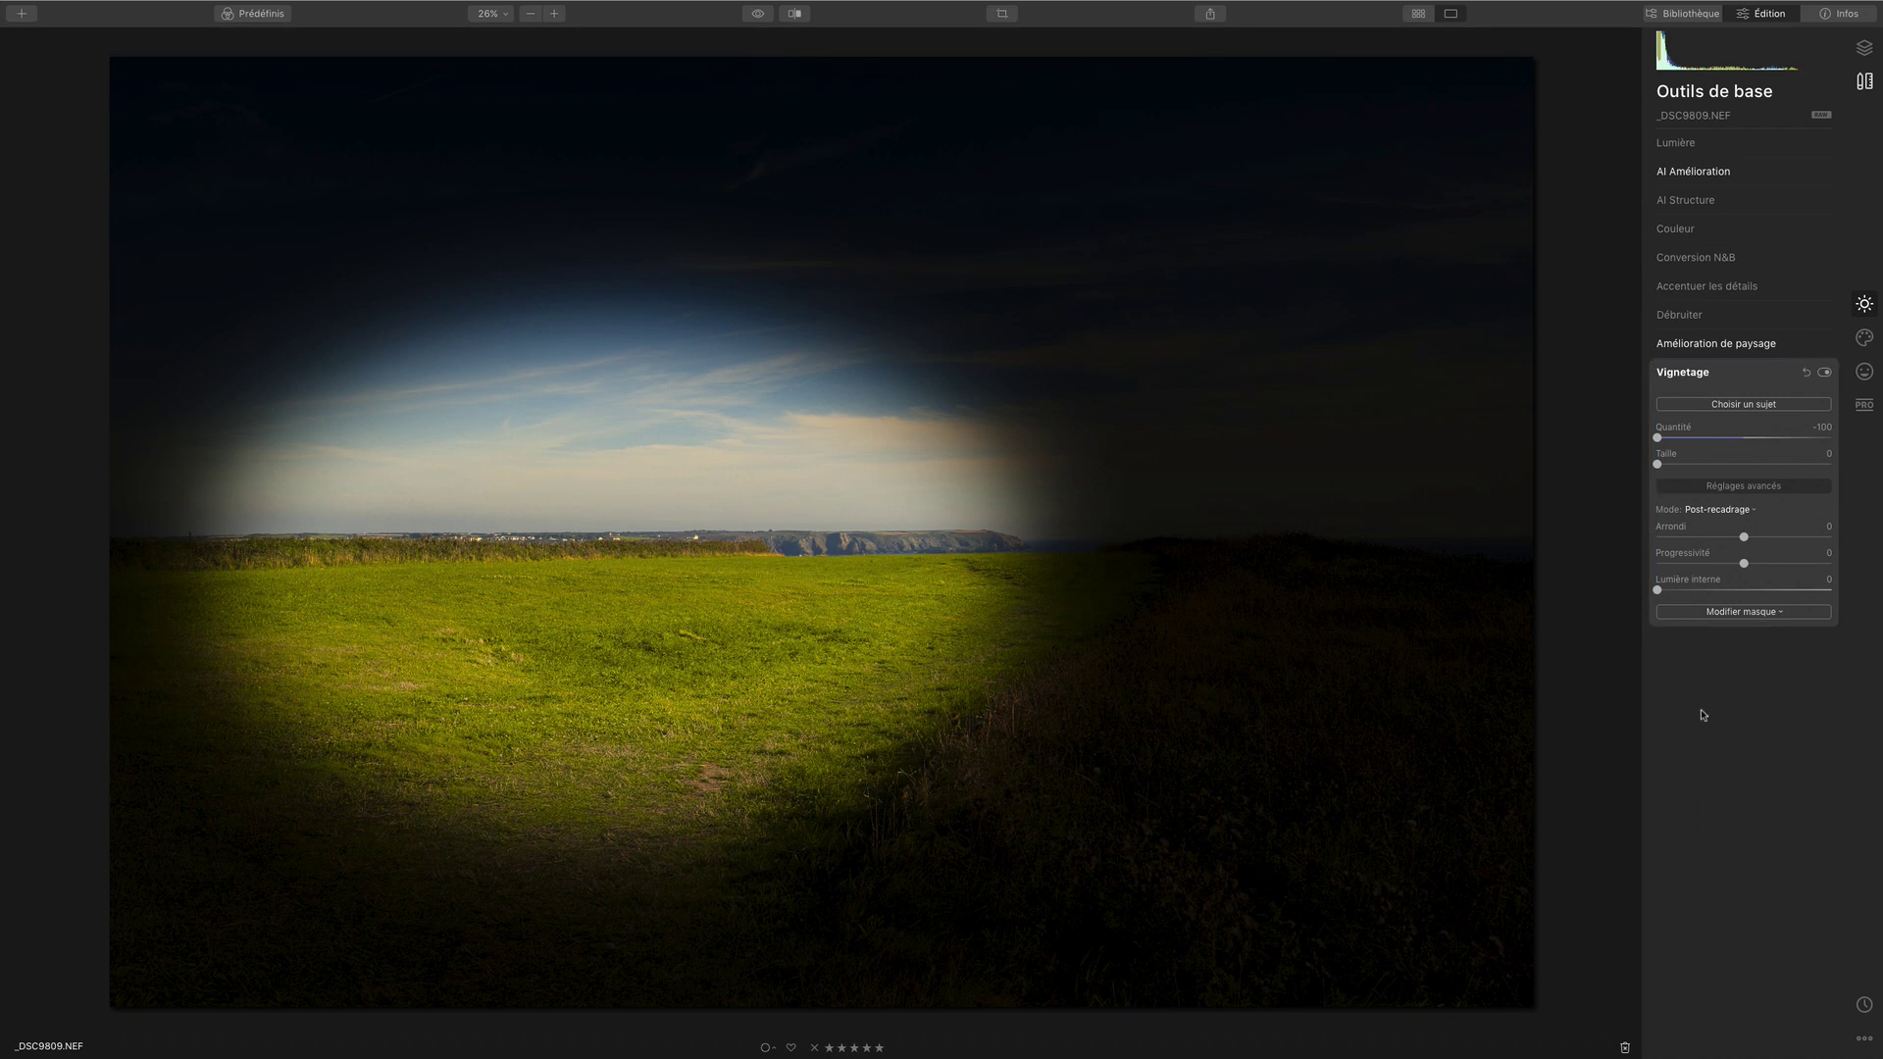
Set the vignette's Arrondi to 79, Progressivité to -100 and Lumière interne to 72
drag(1744, 537, 1809, 529)
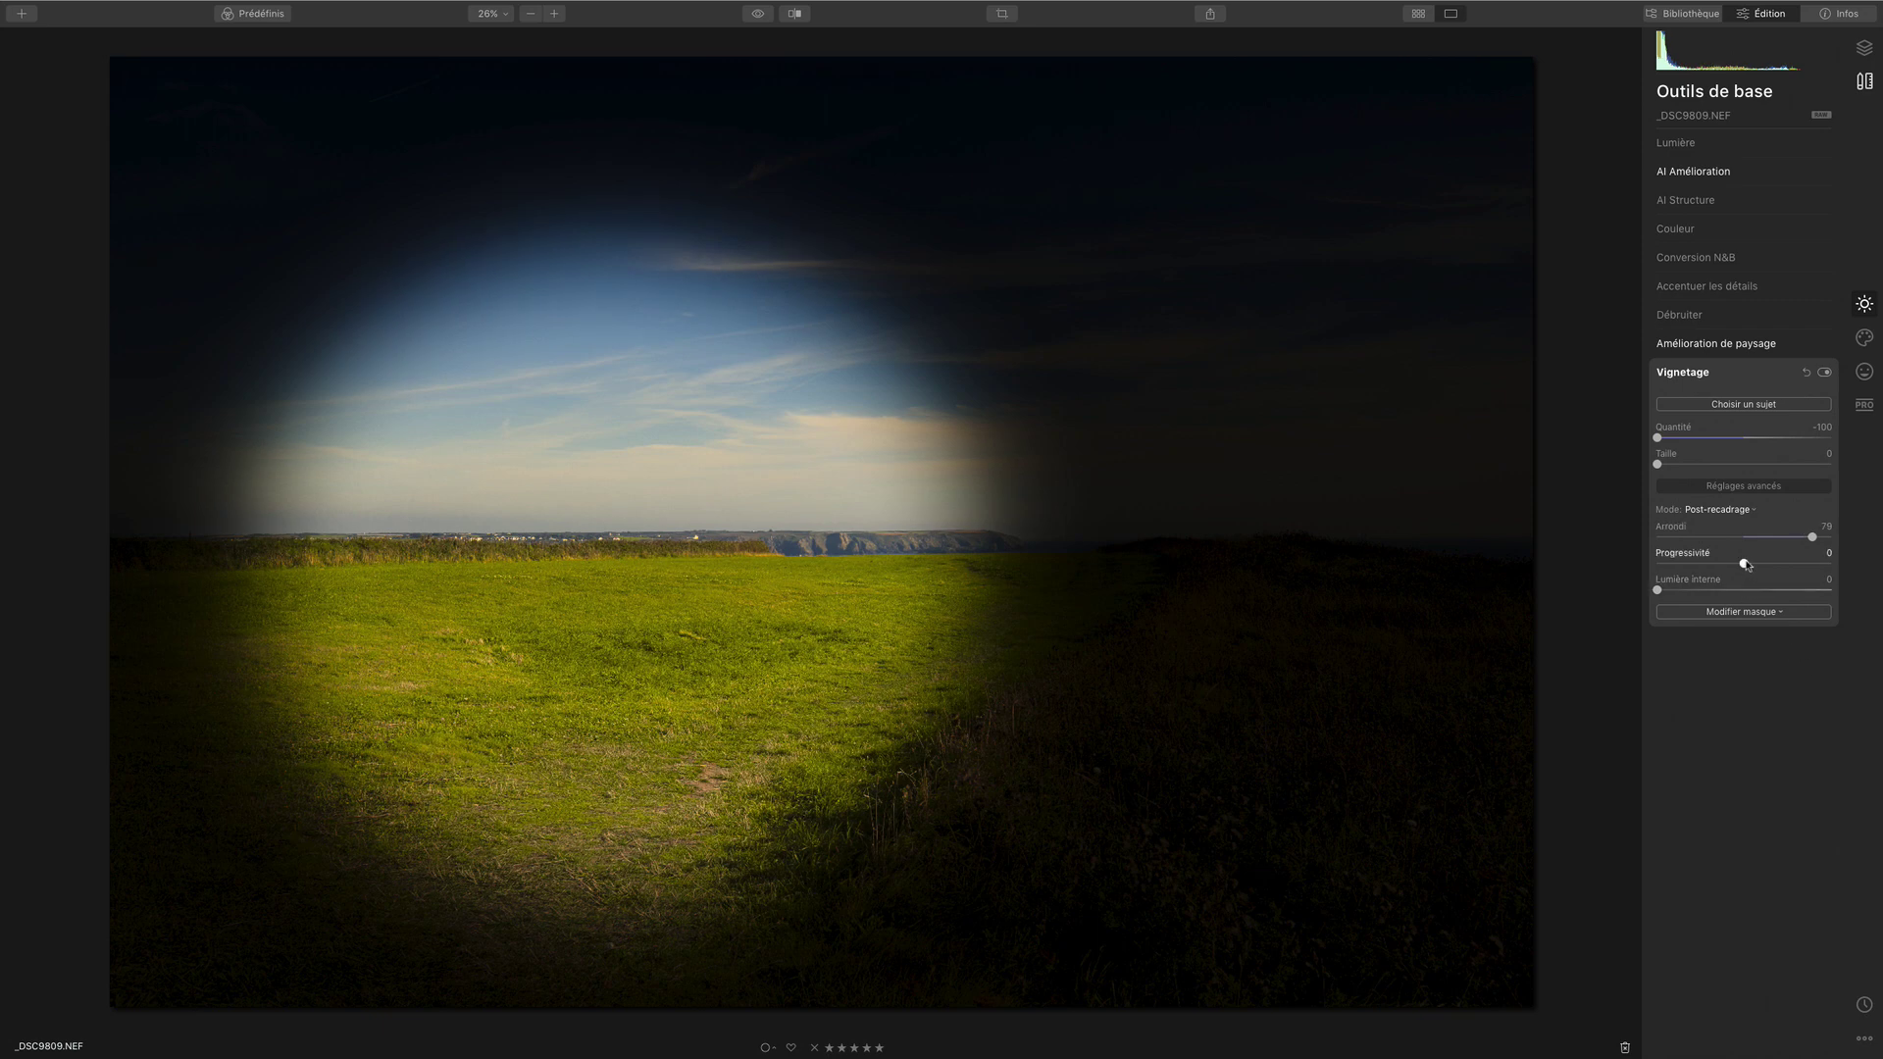
drag(1746, 566, 1579, 572)
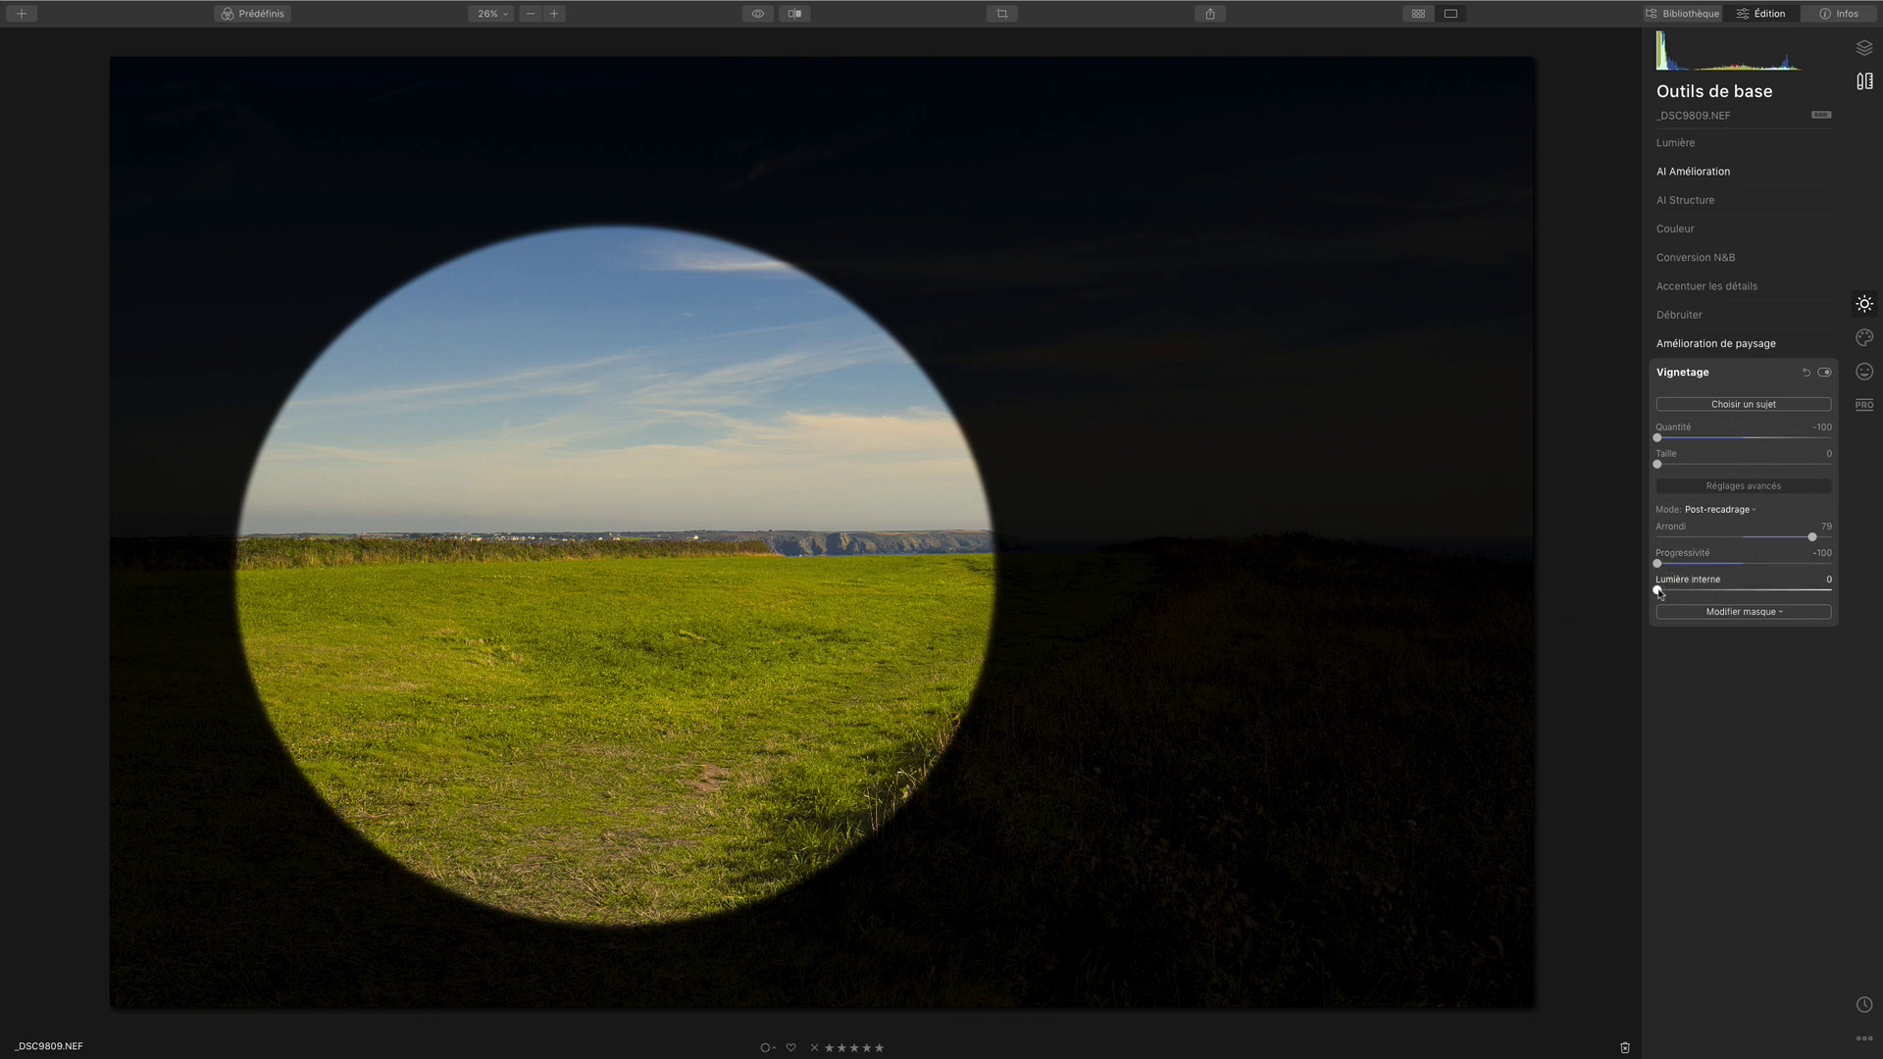
drag(1657, 590, 1789, 590)
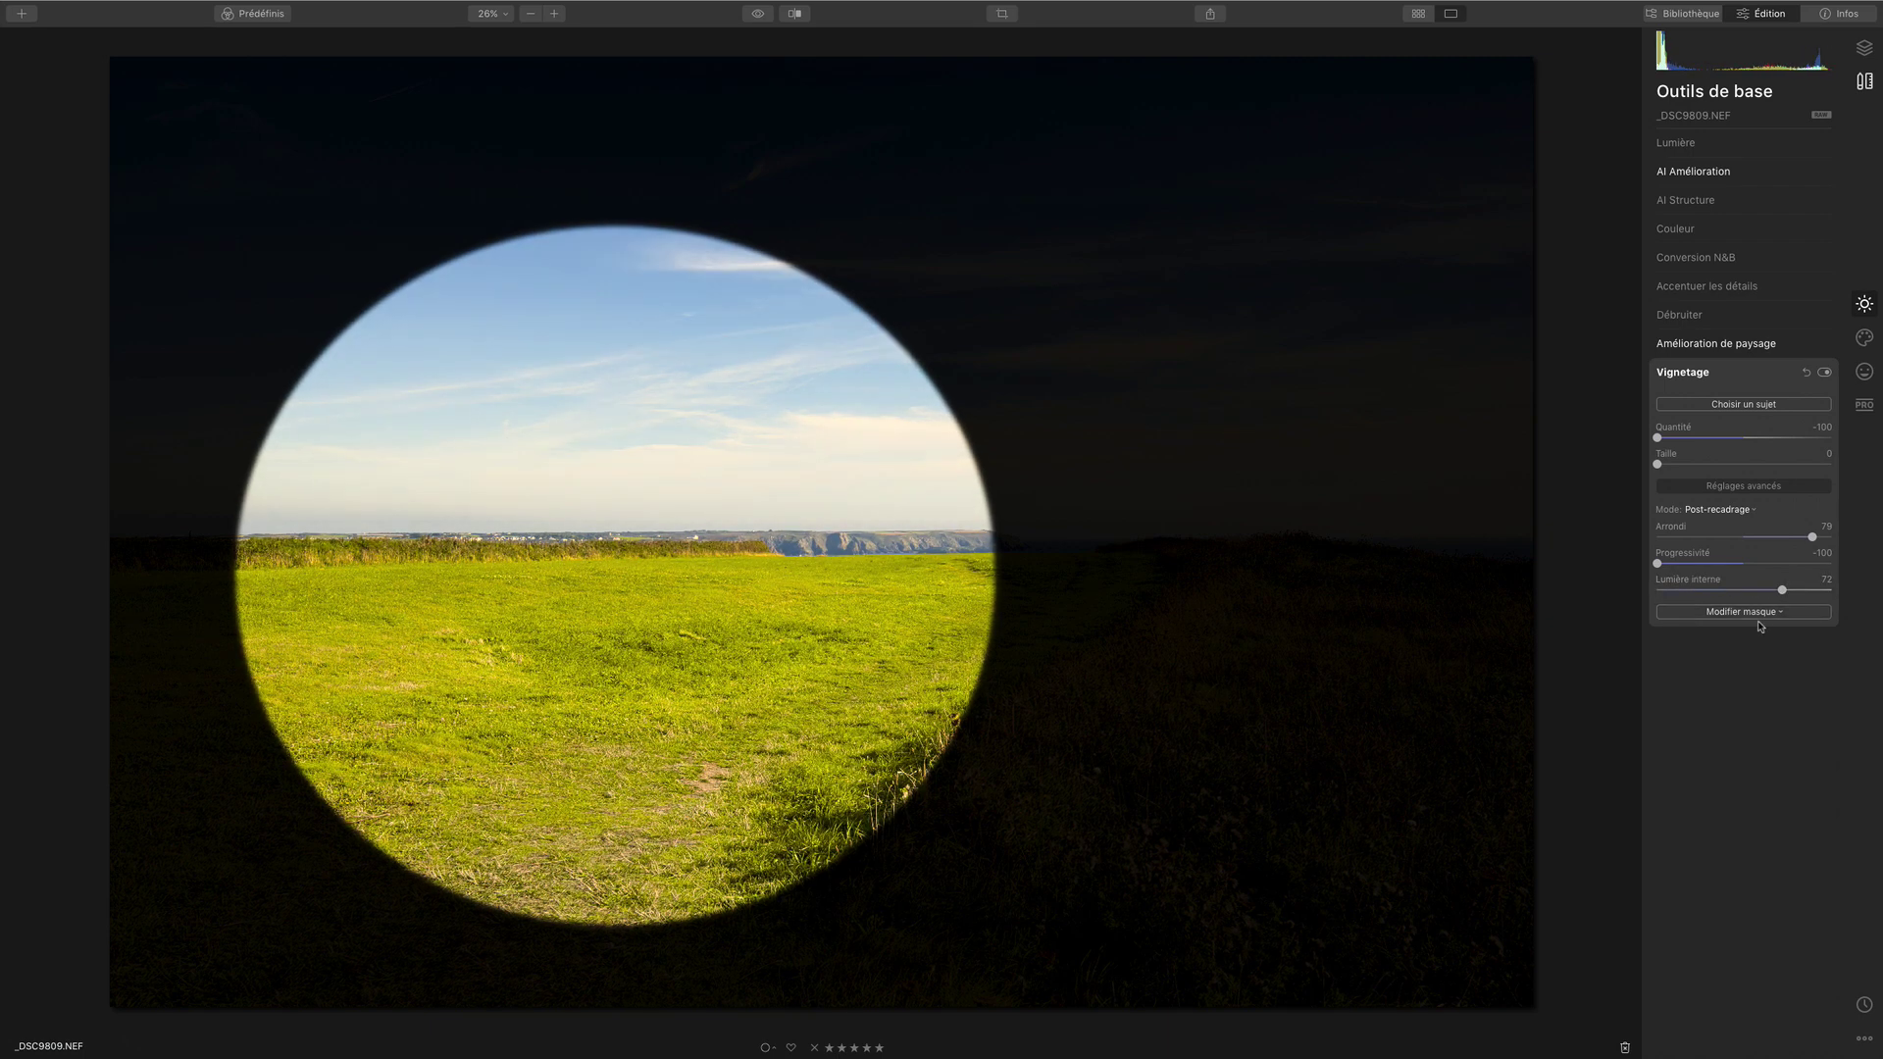
Try the hard-edged vignette's subject point over the dry grass, the sky, the foreground vegetation and the green field
click(1743, 404)
click(1275, 586)
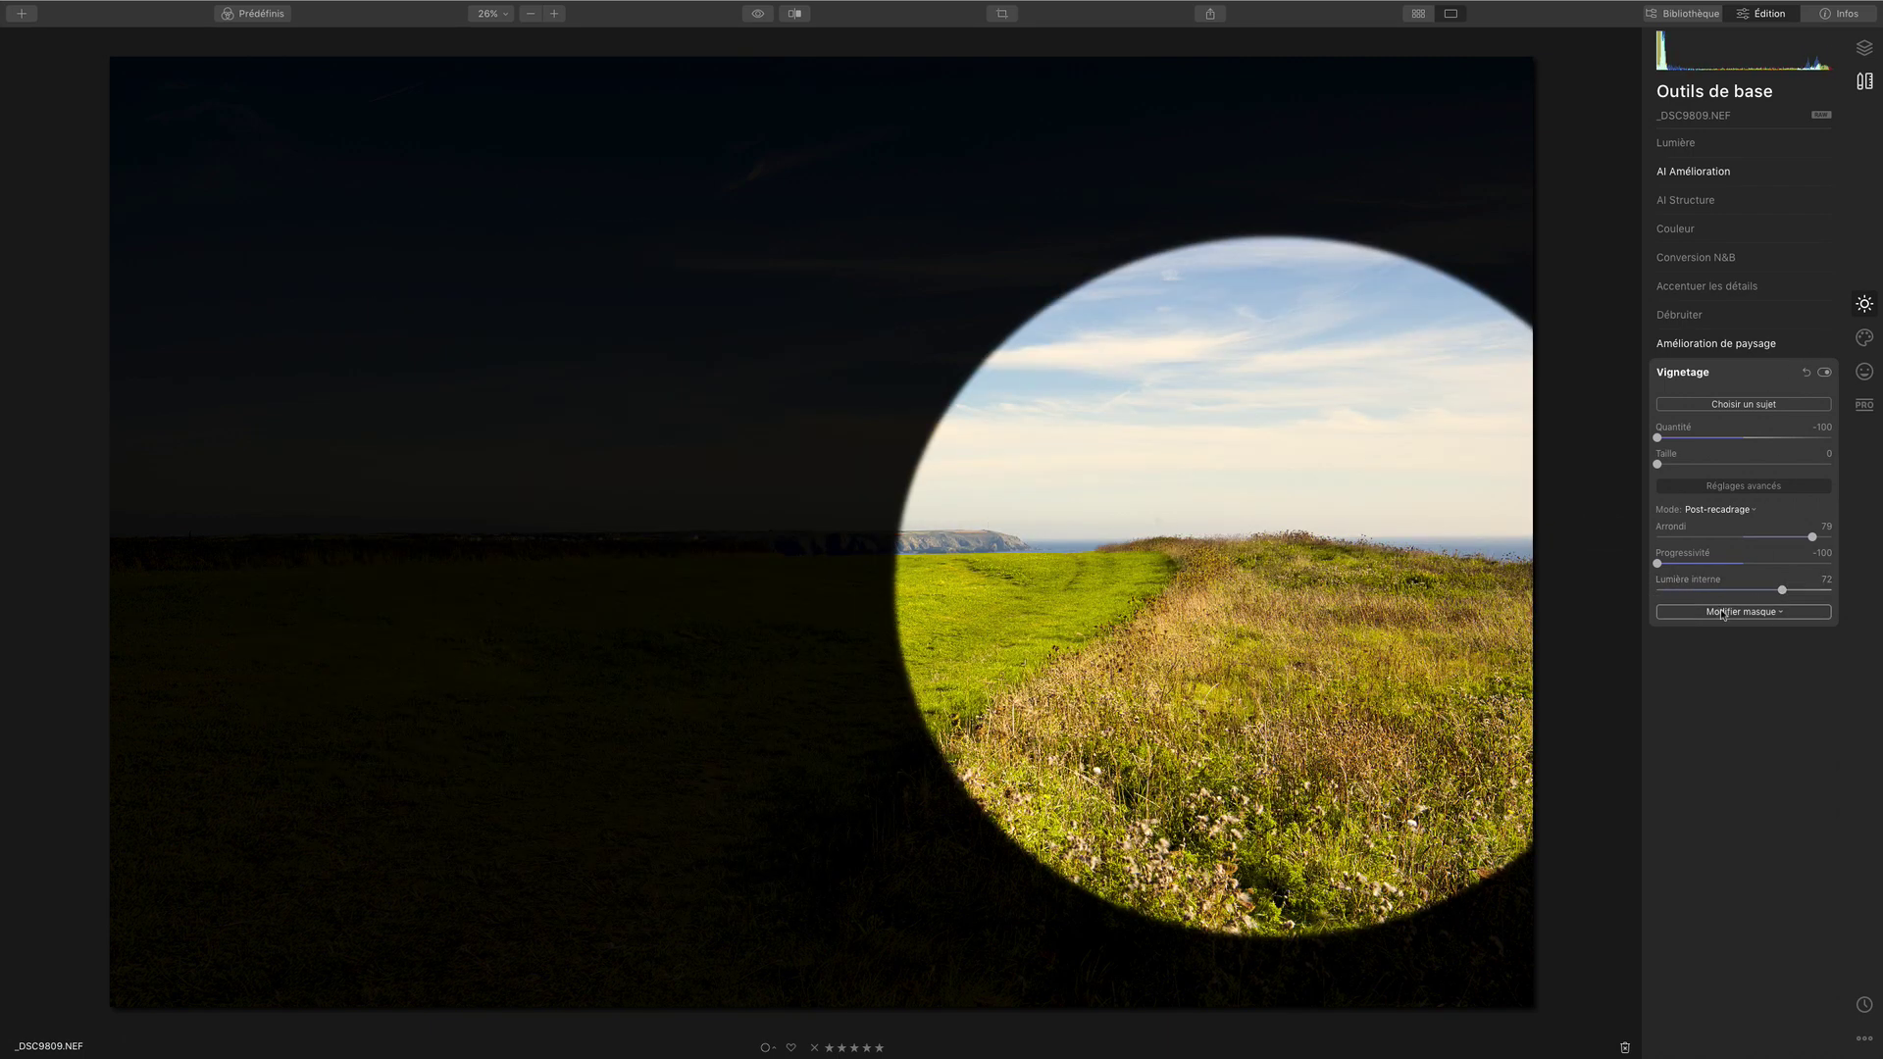
click(1743, 404)
click(618, 400)
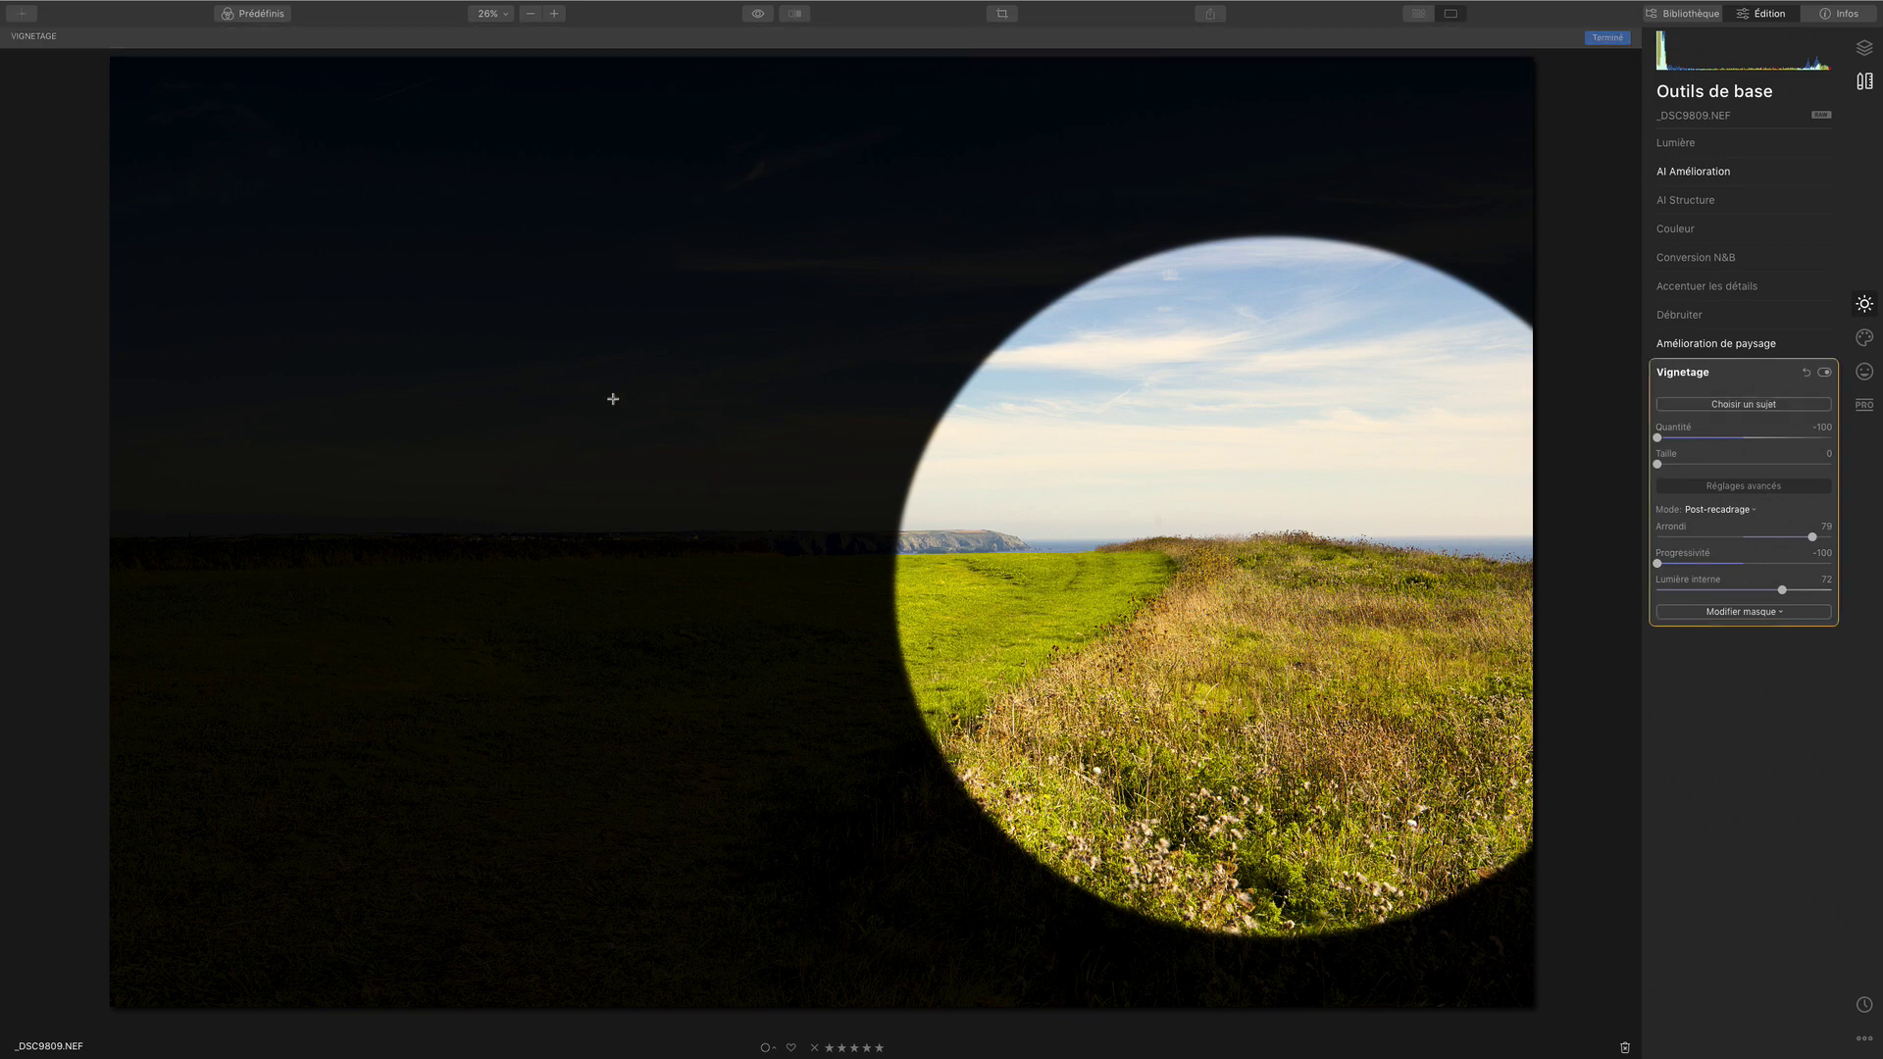
click(1744, 404)
click(1048, 749)
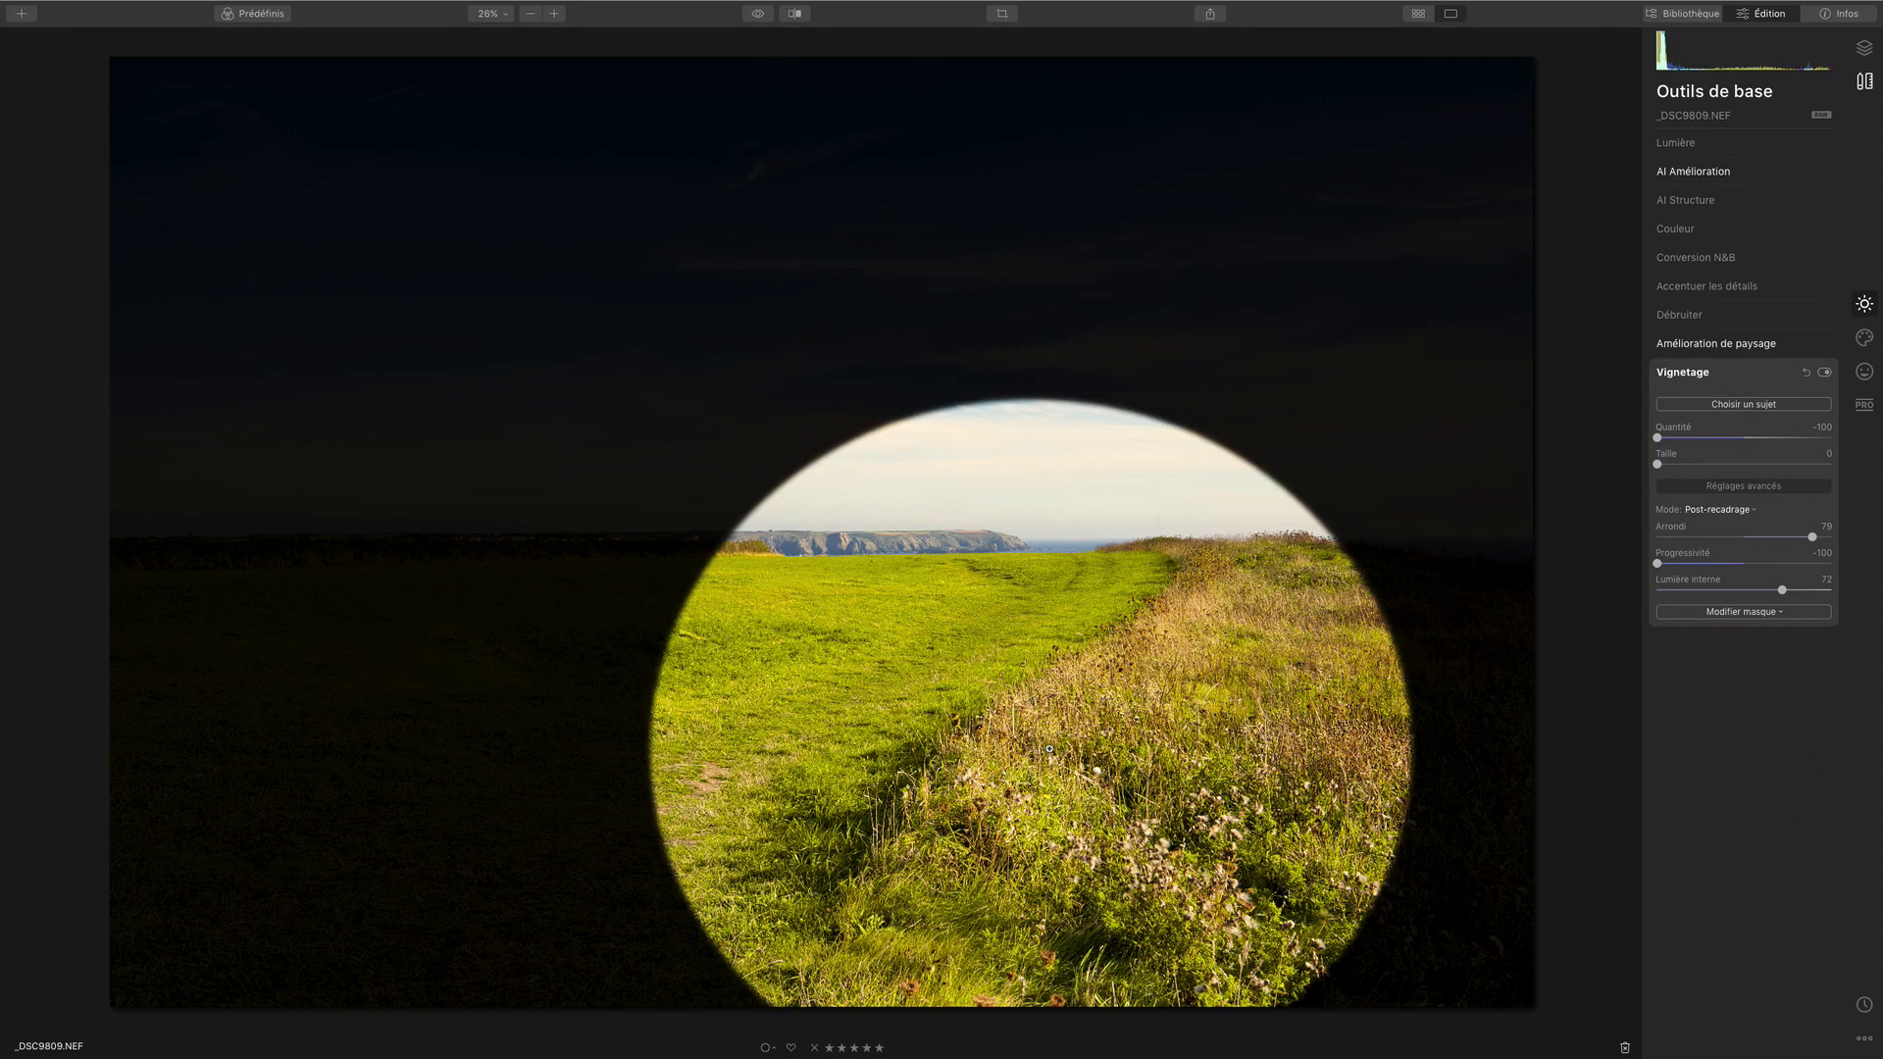
click(1743, 404)
click(498, 572)
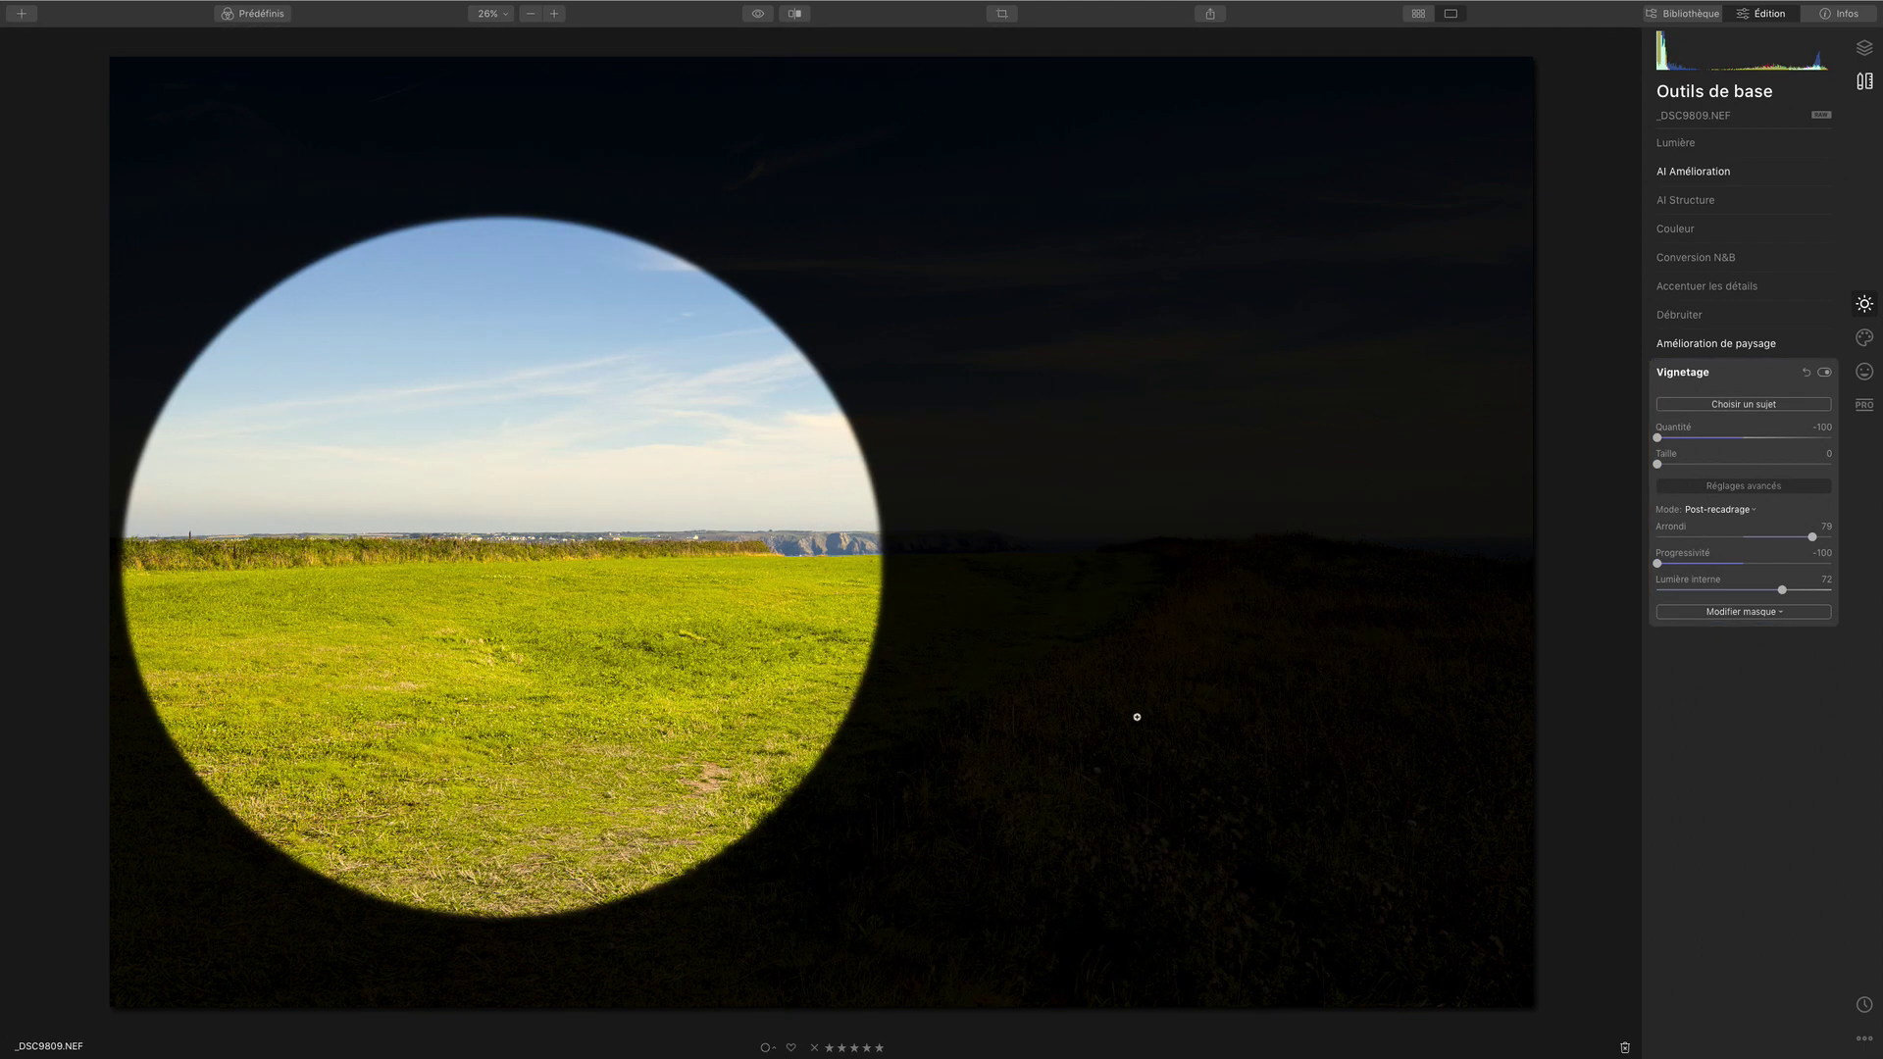
Recentre the vignette on the headland at the horizon and keep its mode at Post-recadrage
drag(1658, 465, 1382, 492)
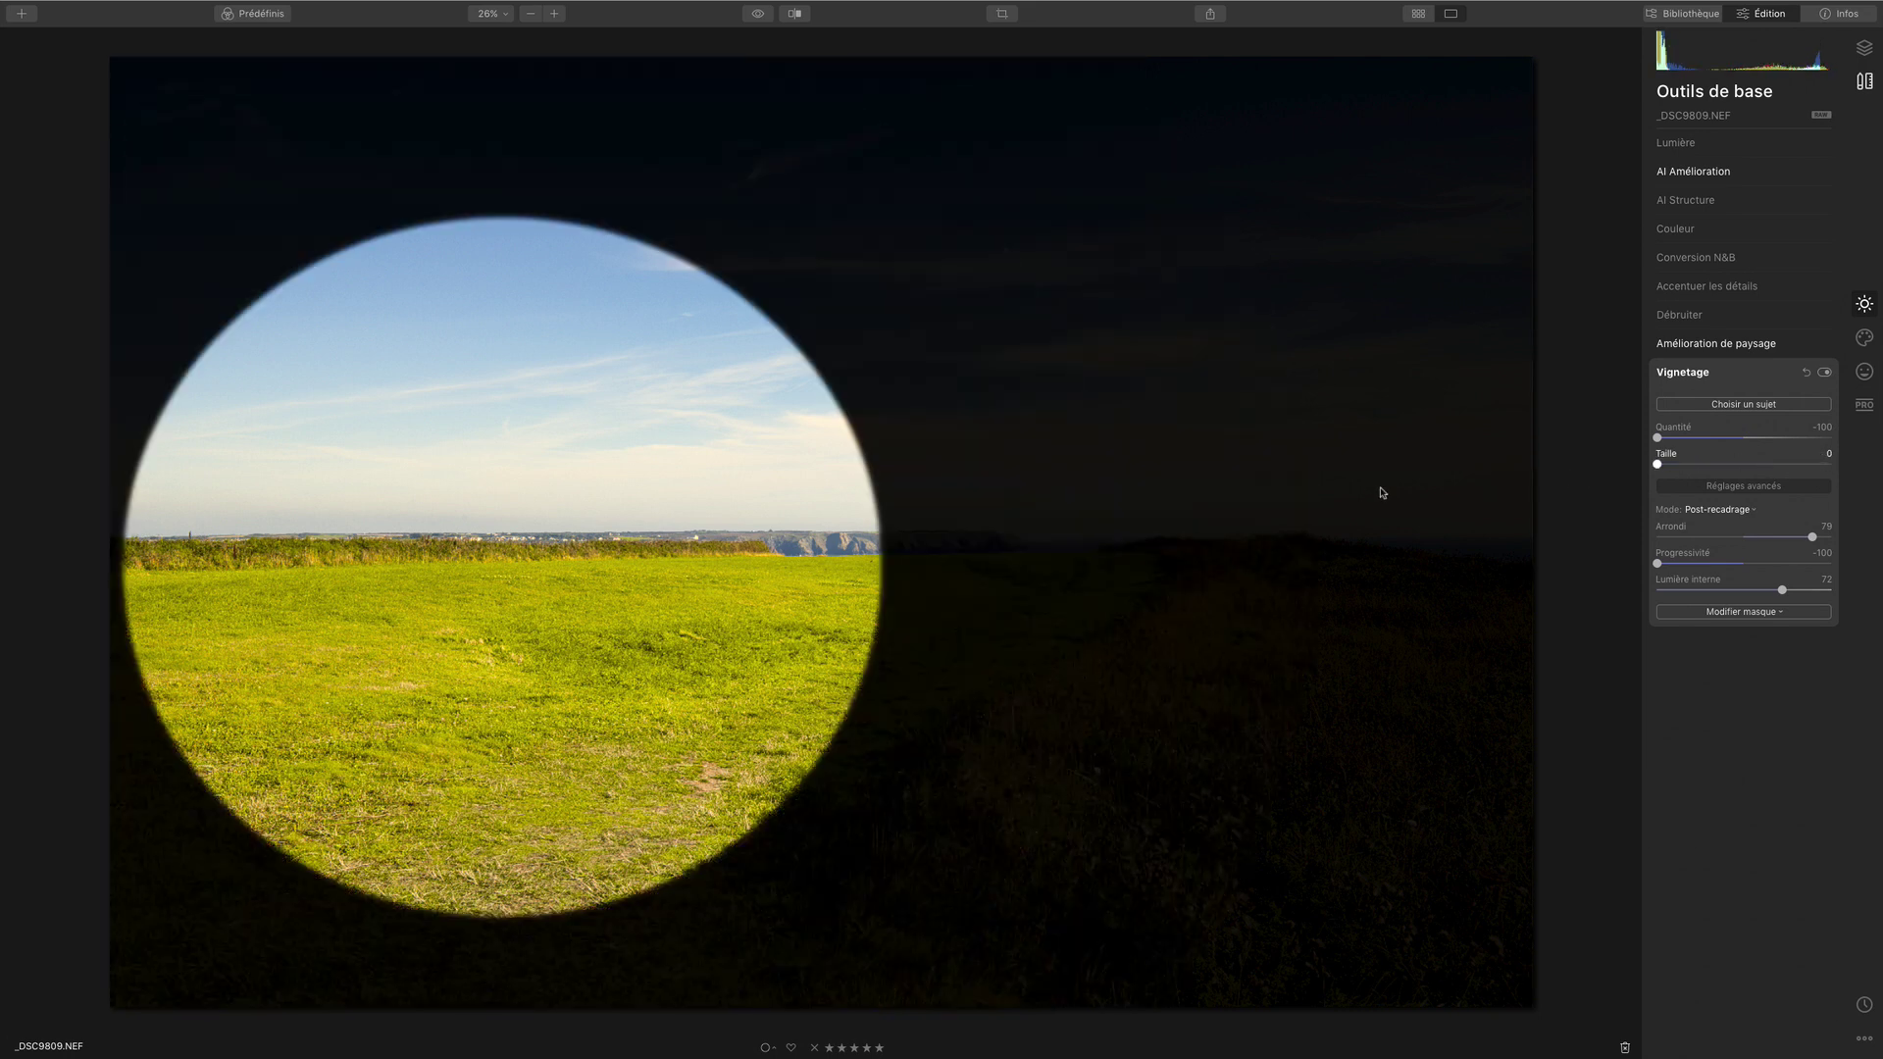
click(937, 556)
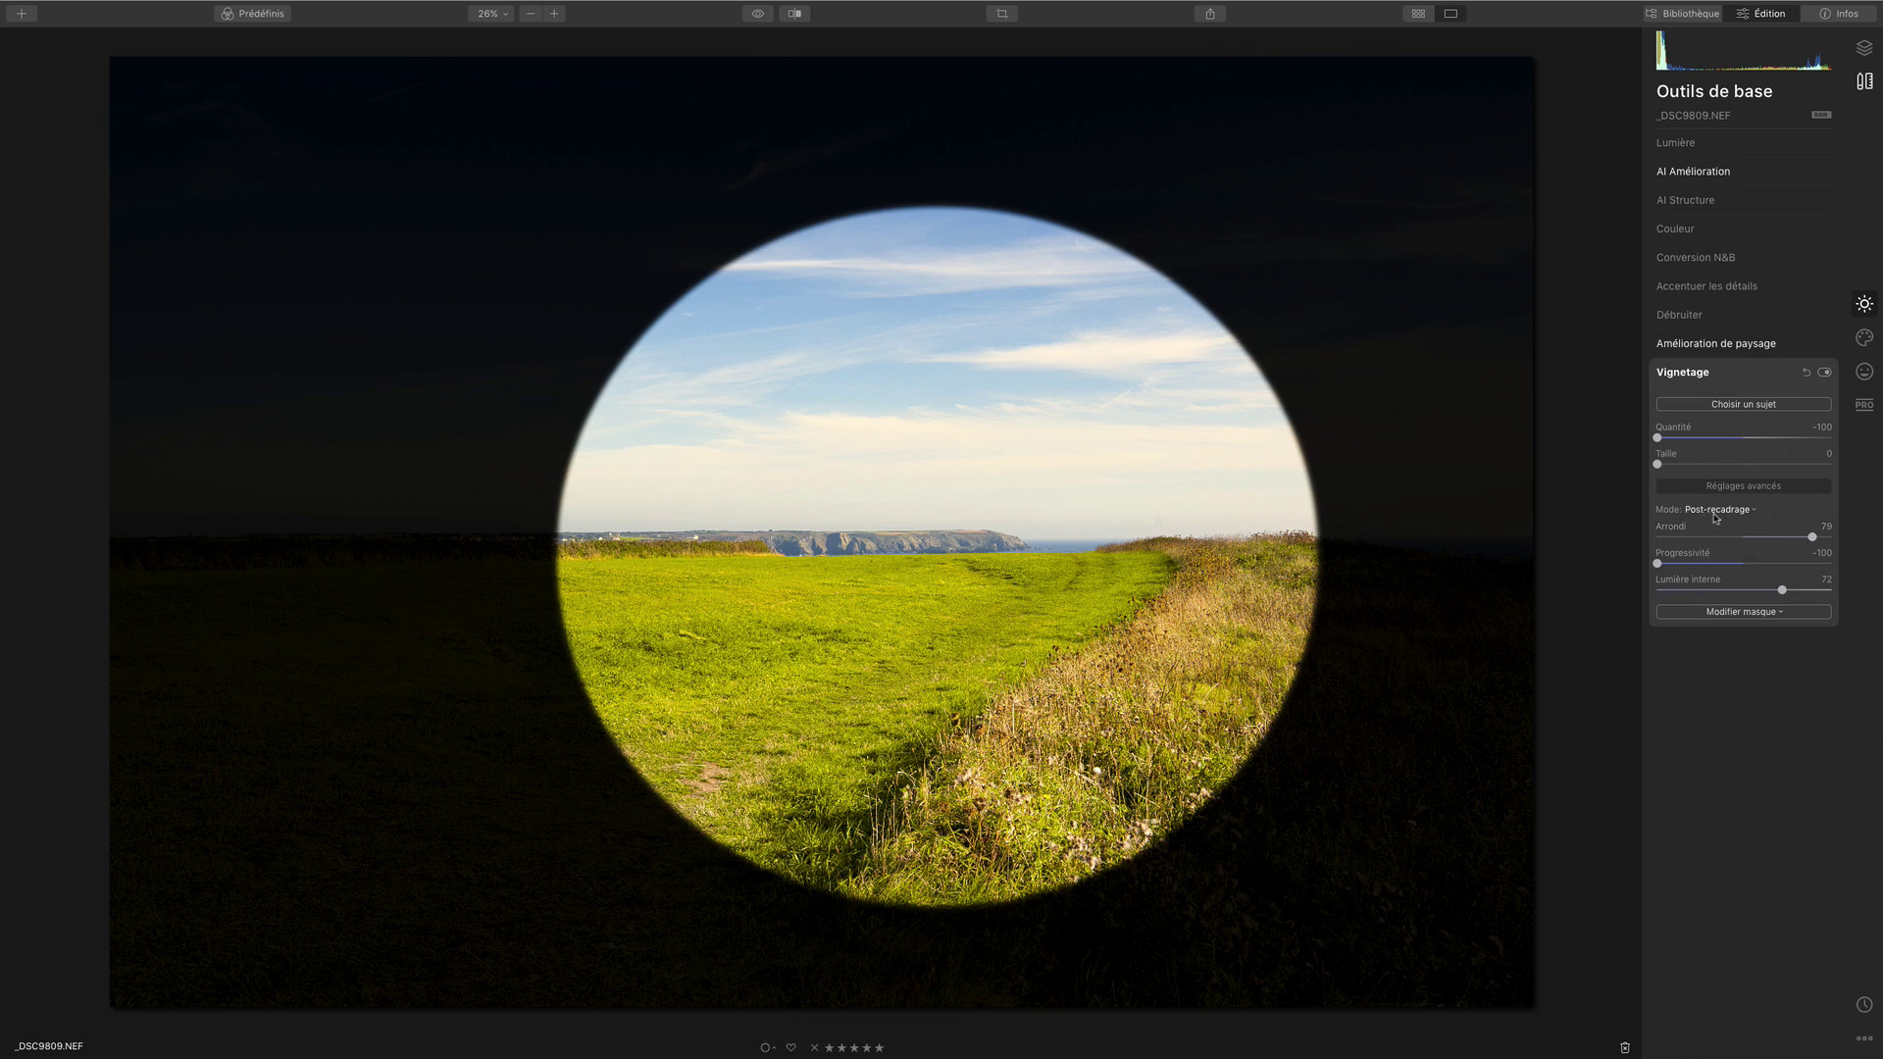
click(1751, 519)
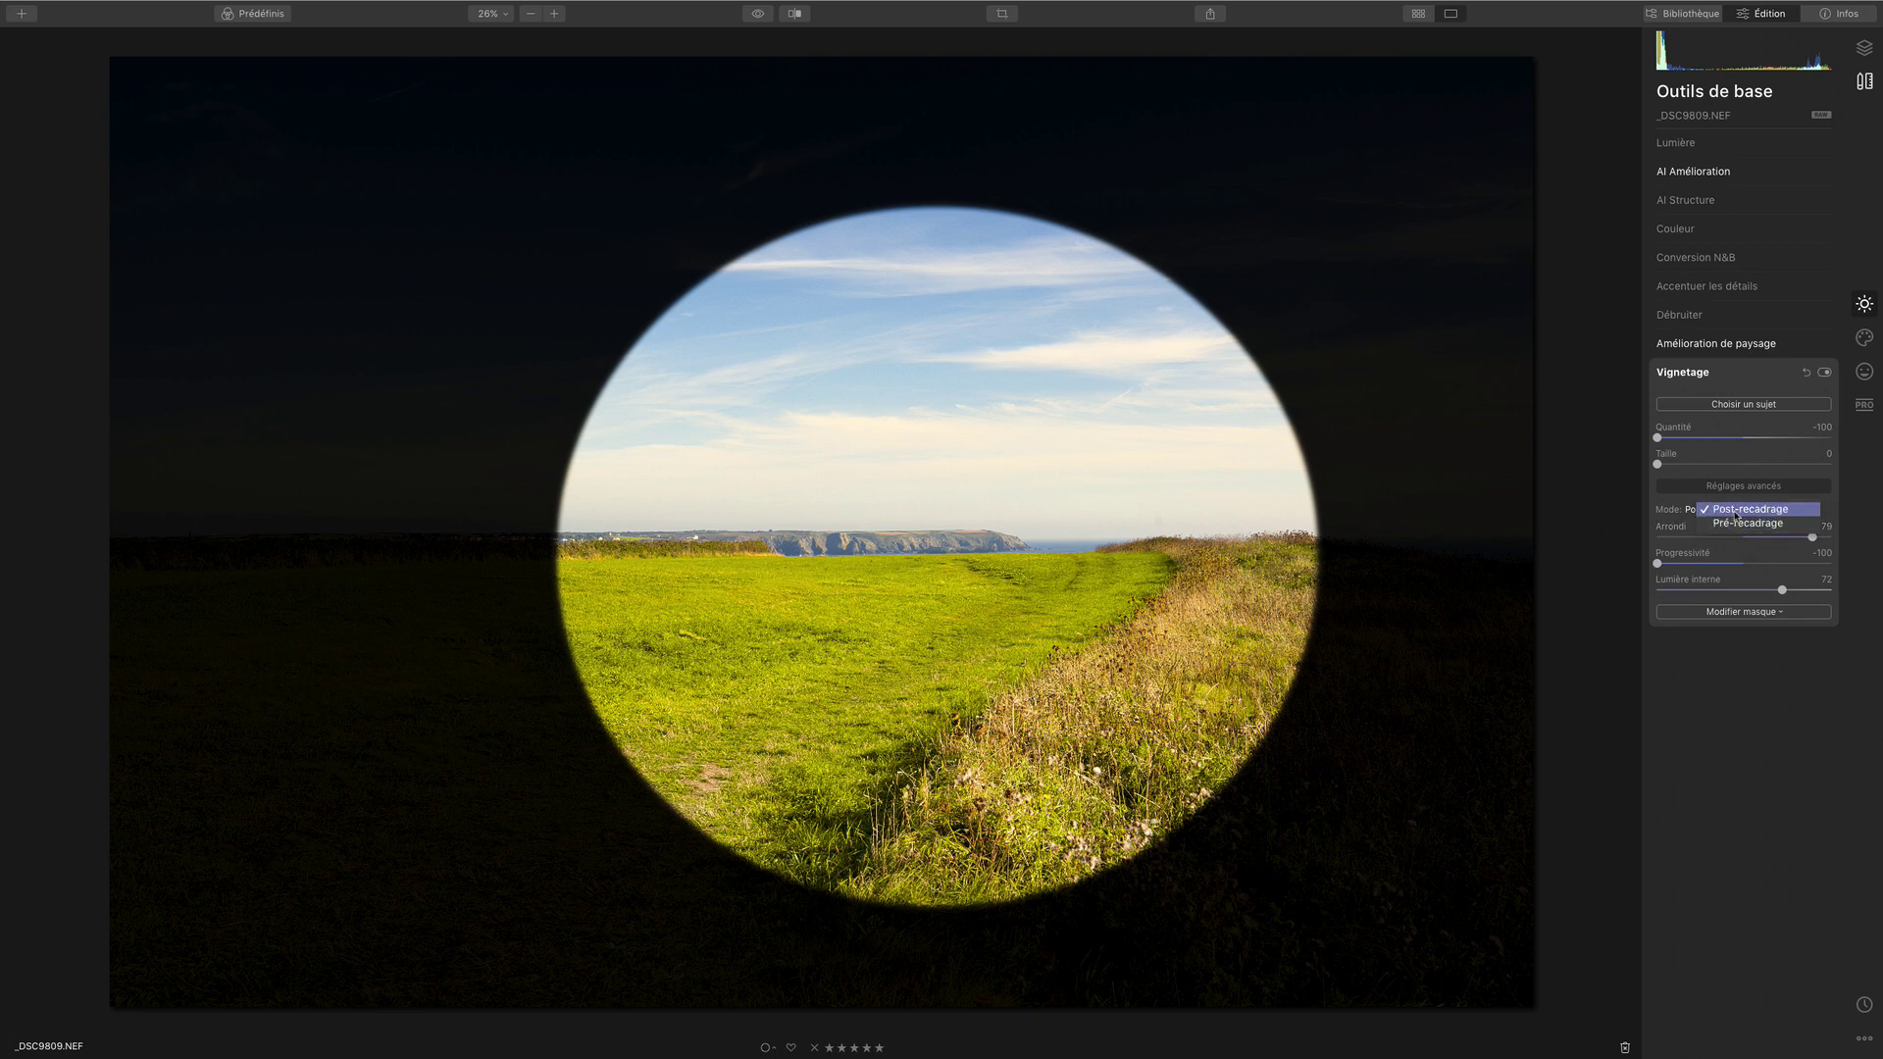
click(1736, 502)
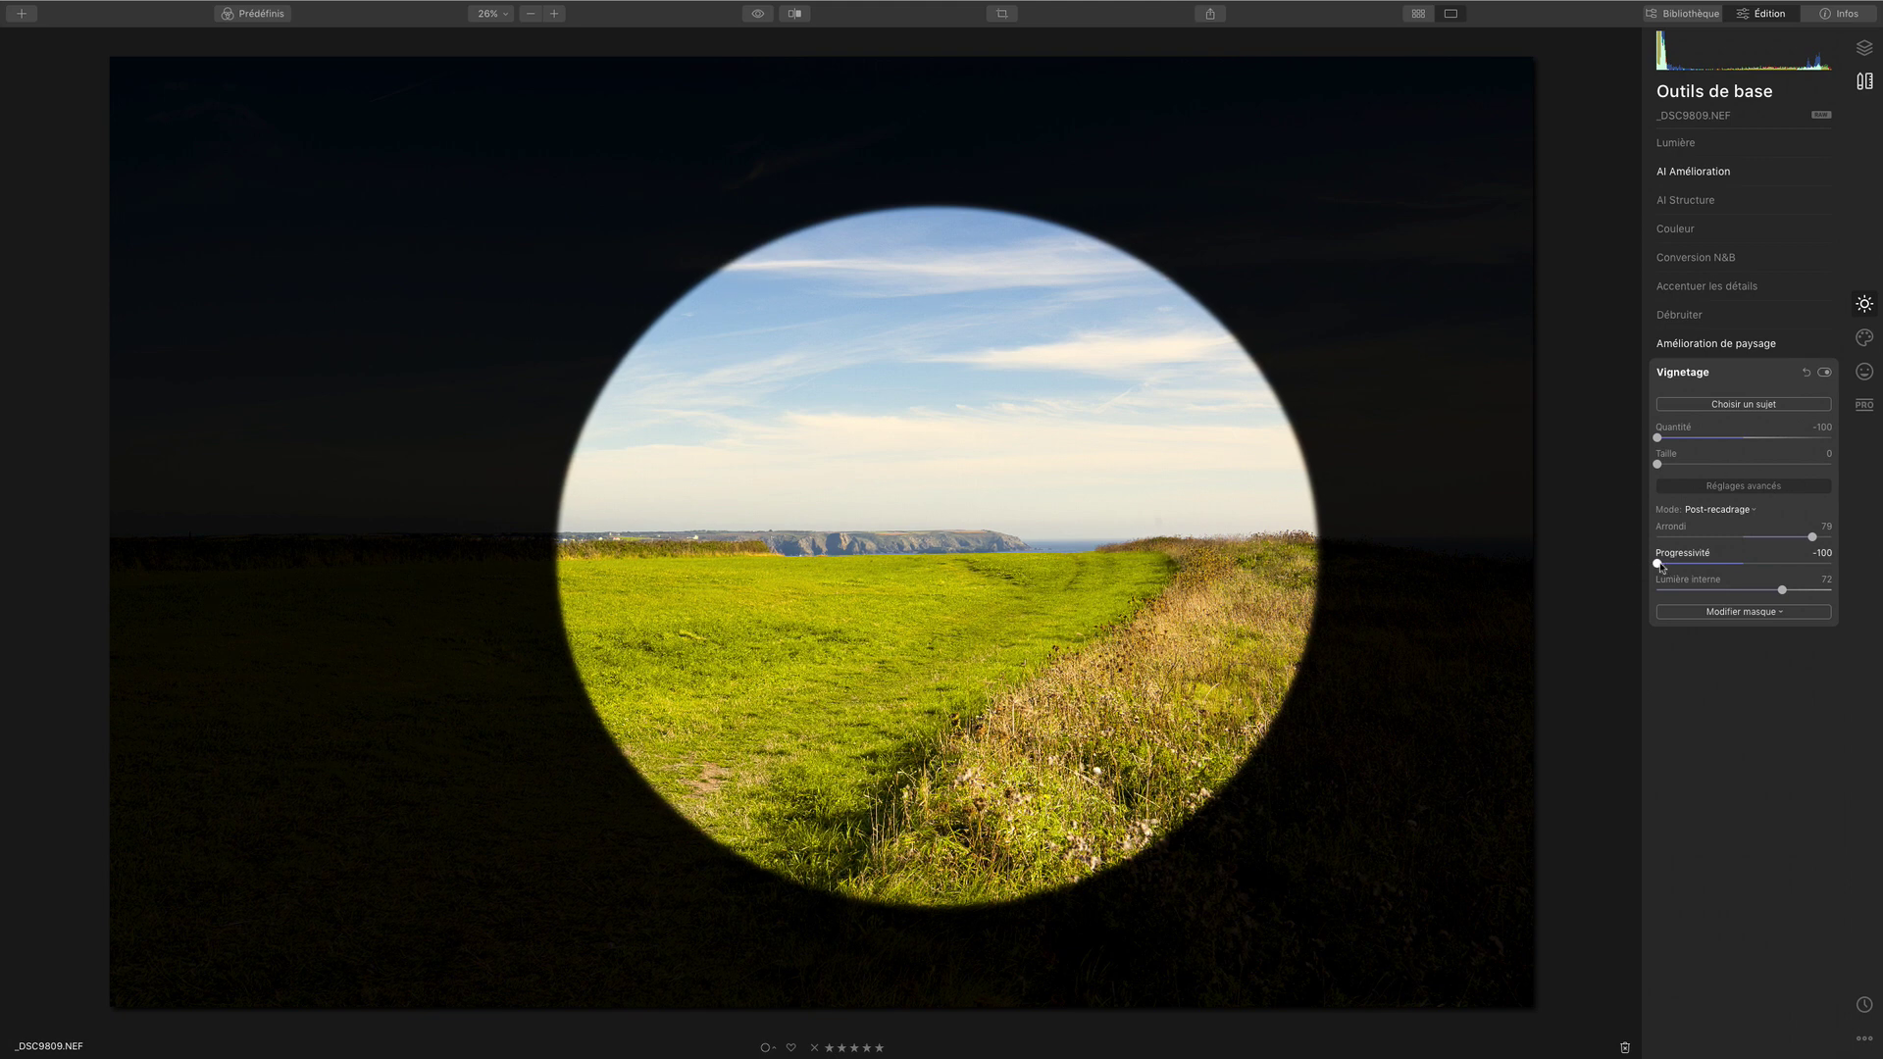
Soften the vignette with Progressivité 100 and Lumière interne 21, and set Taille to 36 and Quantité to -72
drag(1657, 563, 1875, 561)
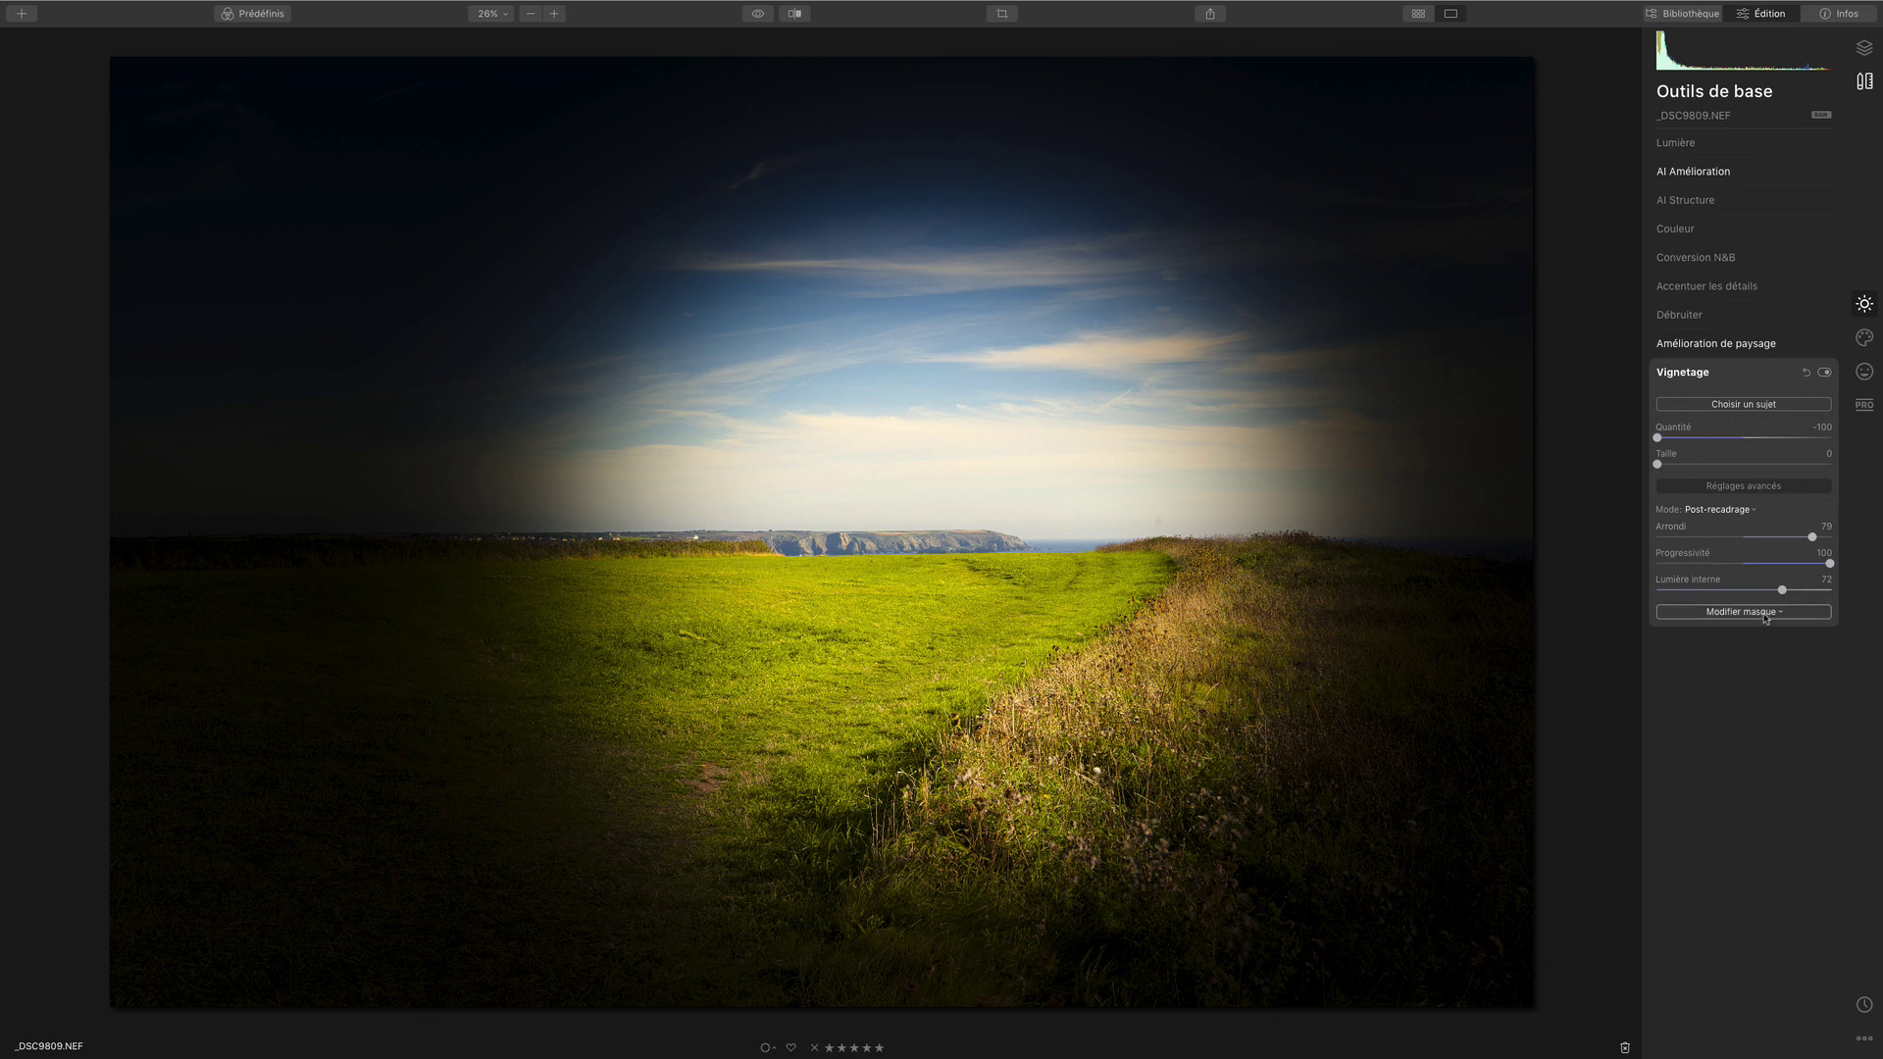
drag(1781, 592, 1694, 592)
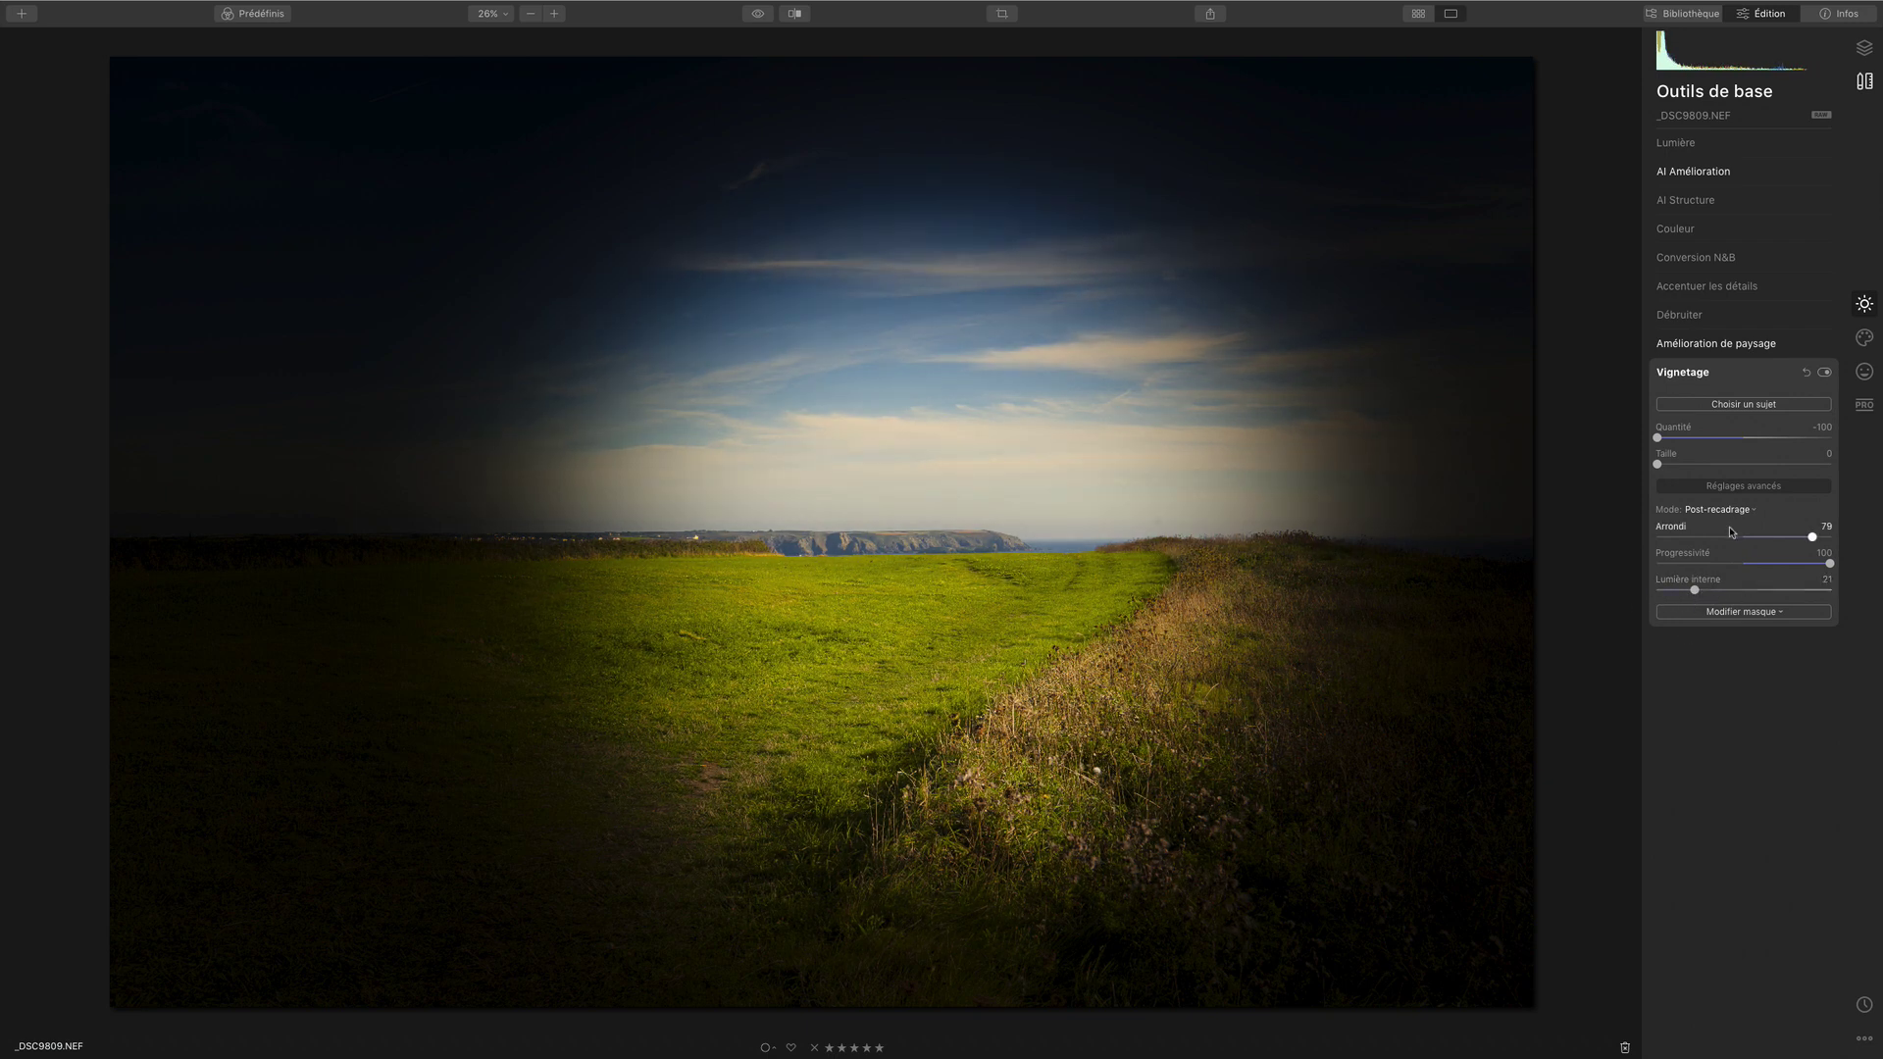
drag(1663, 465, 1720, 465)
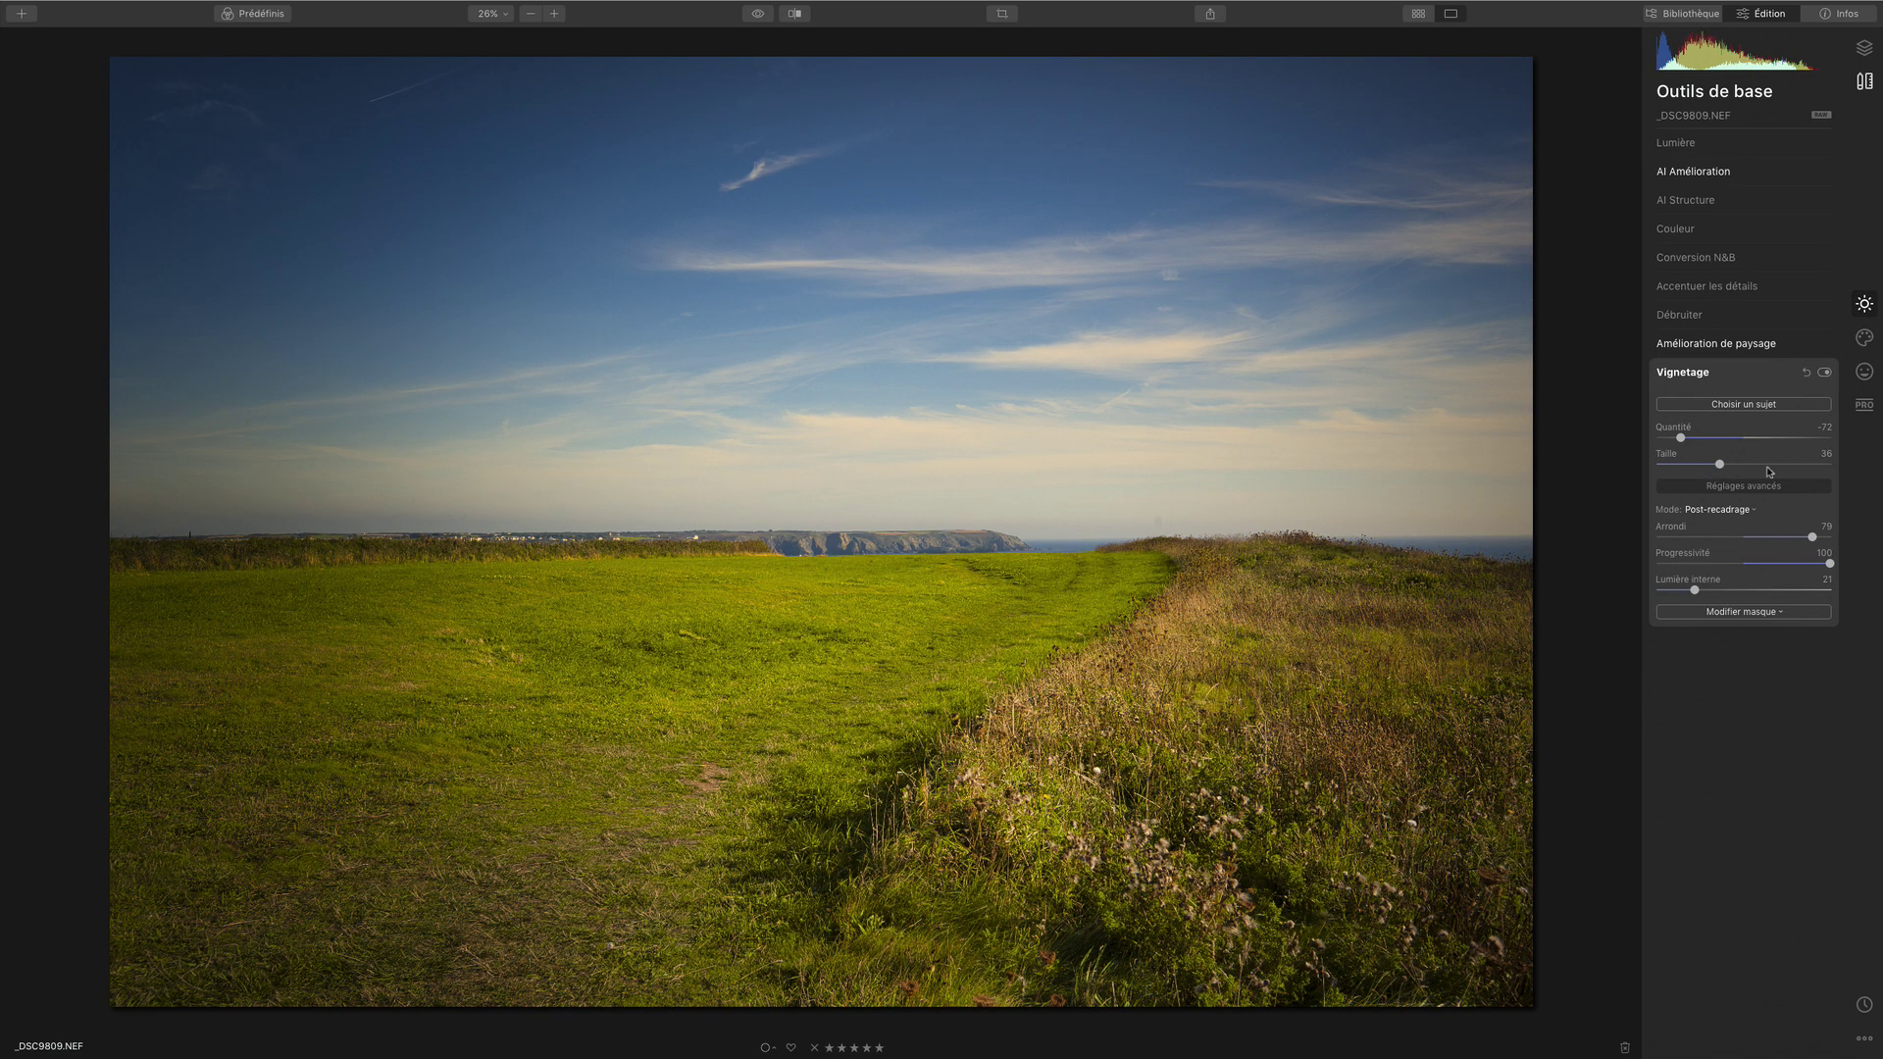
Compare the photo with and without the vignette by switching the effect off and on several times
click(1823, 373)
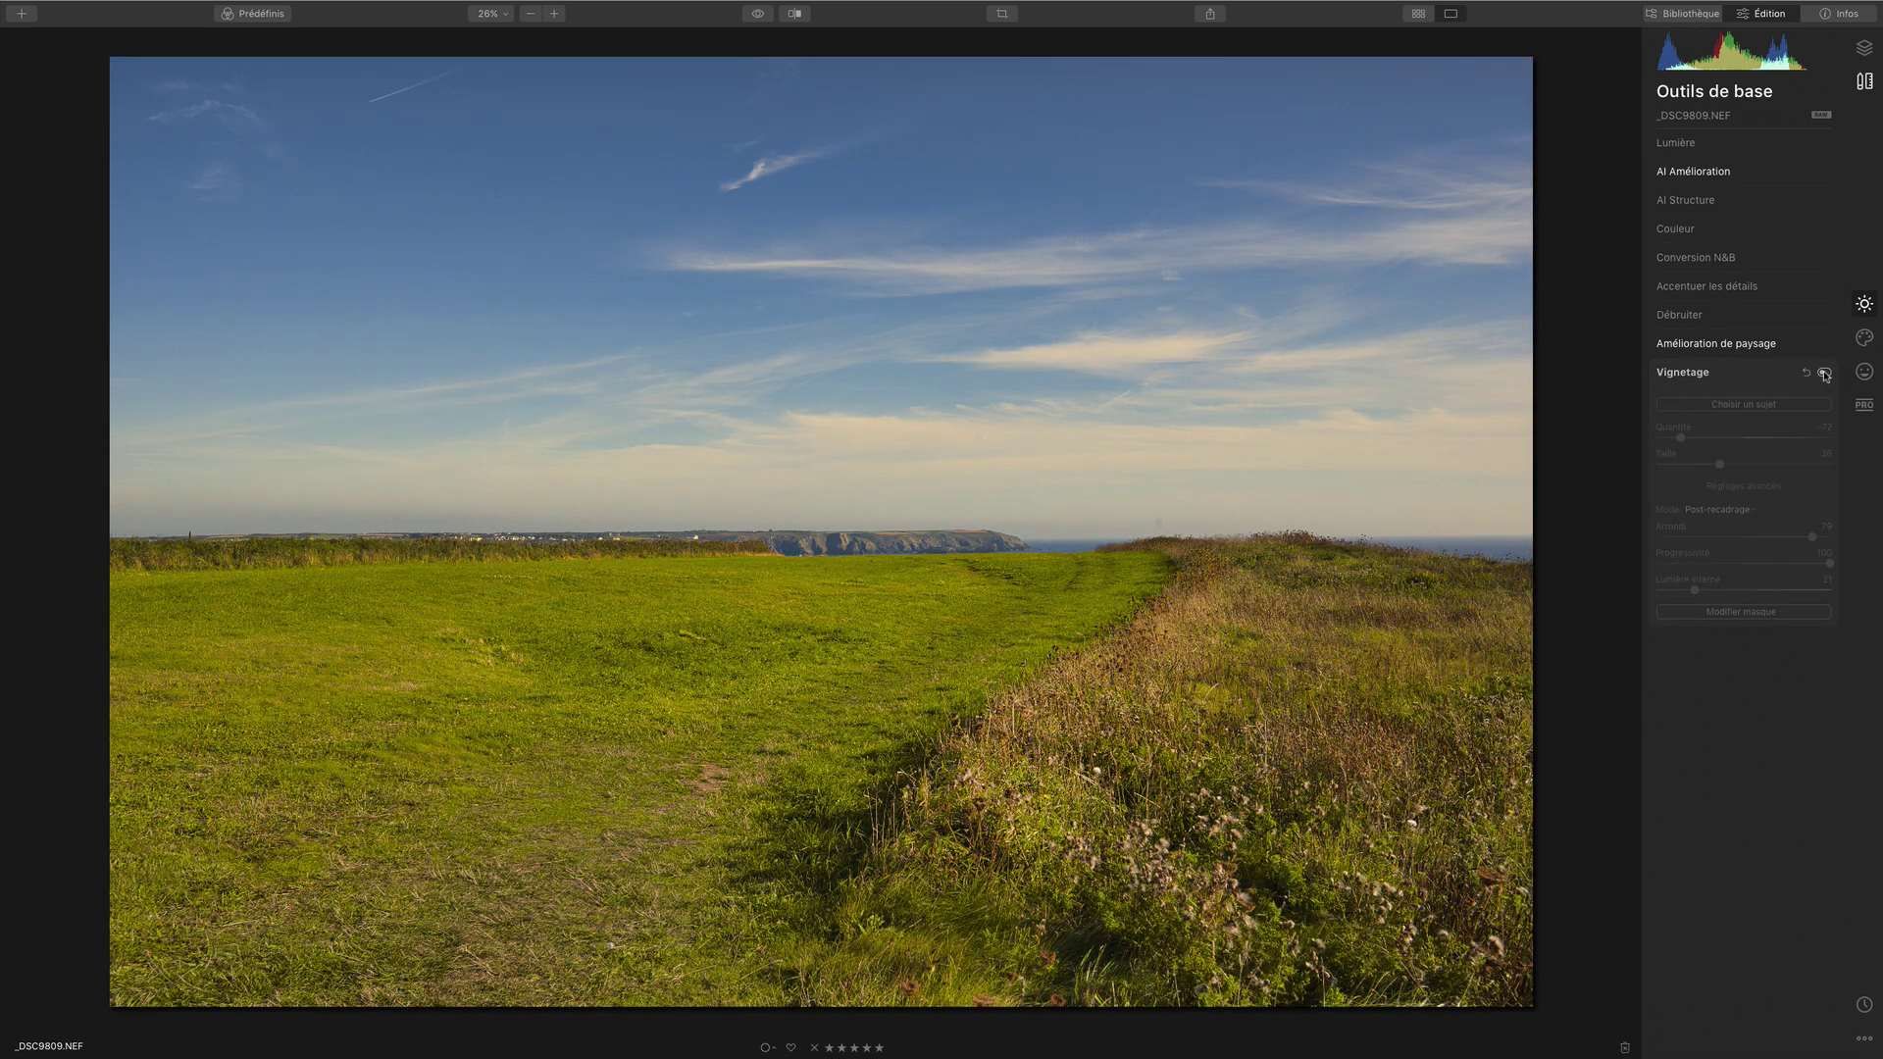
click(1824, 373)
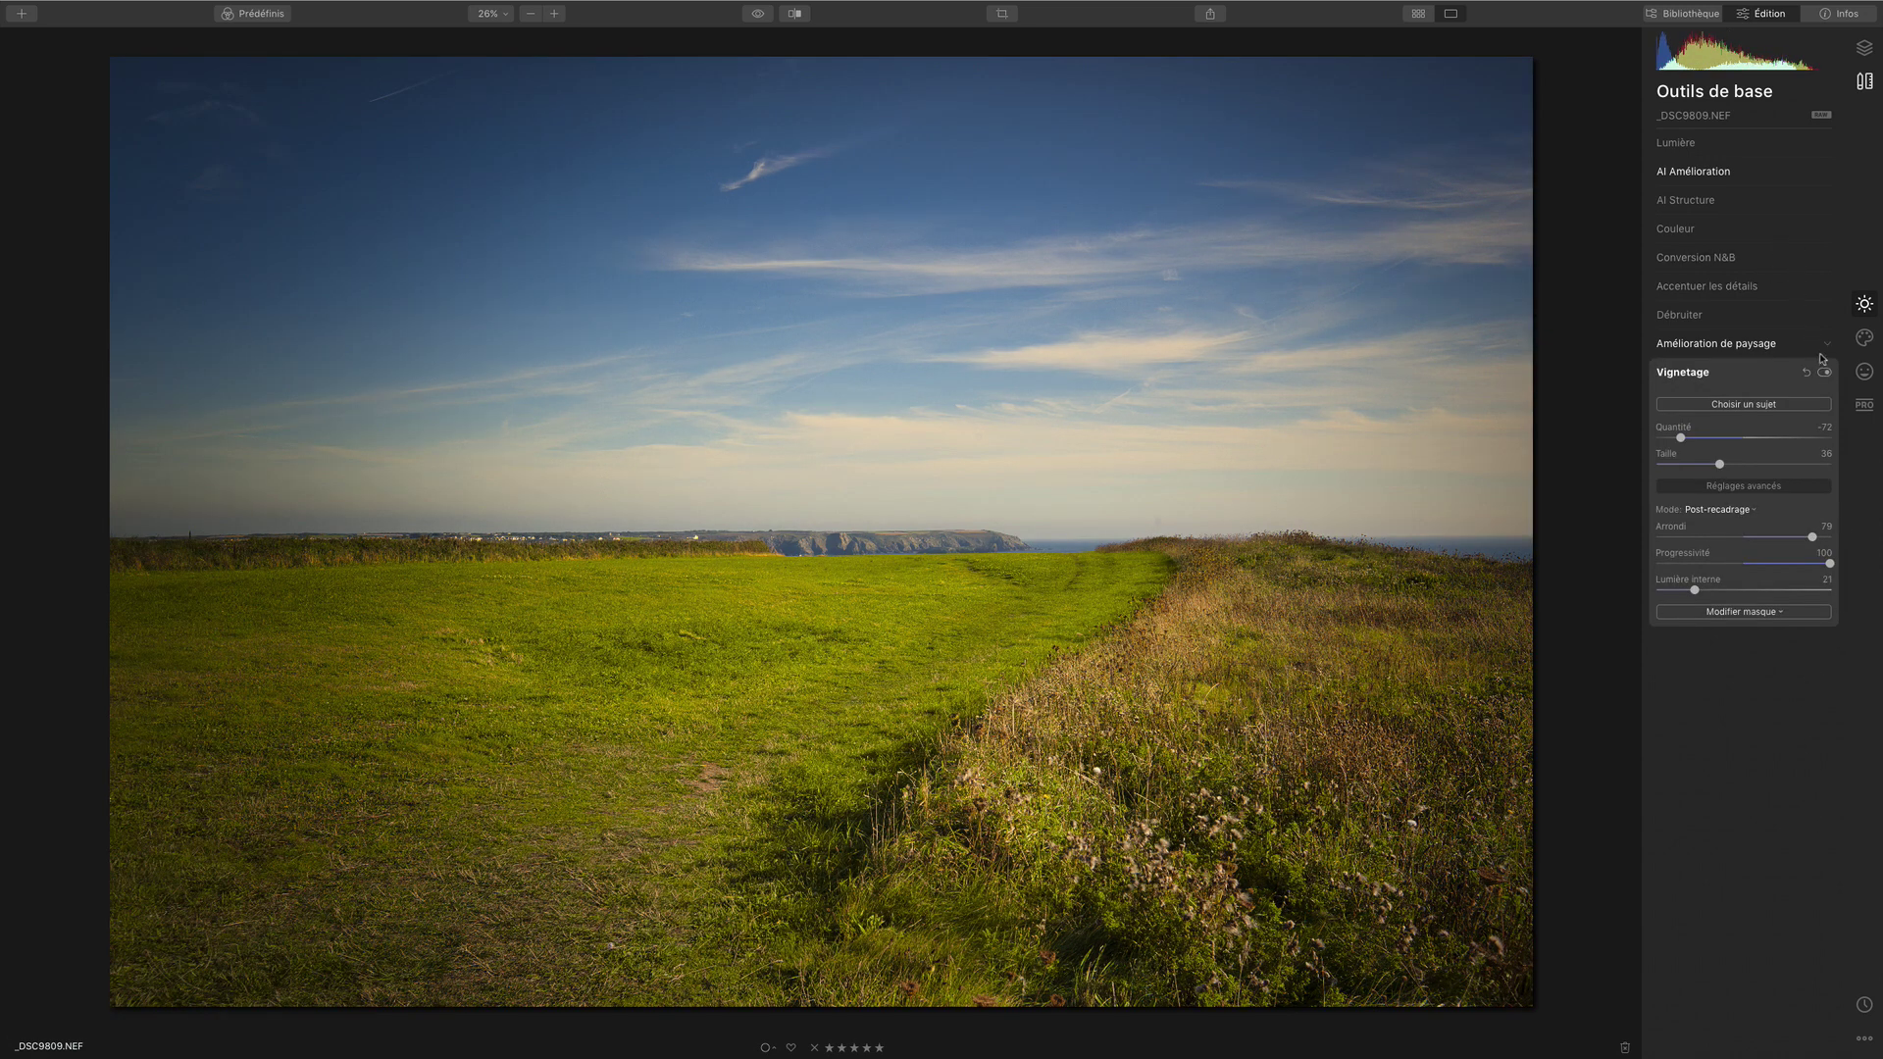
click(1824, 373)
click(1824, 372)
click(1824, 373)
click(1824, 373)
Lighten the vignette to Quantité -43, compare the photo with and without it, and readjust Quantité to -51
drag(1683, 439, 1709, 438)
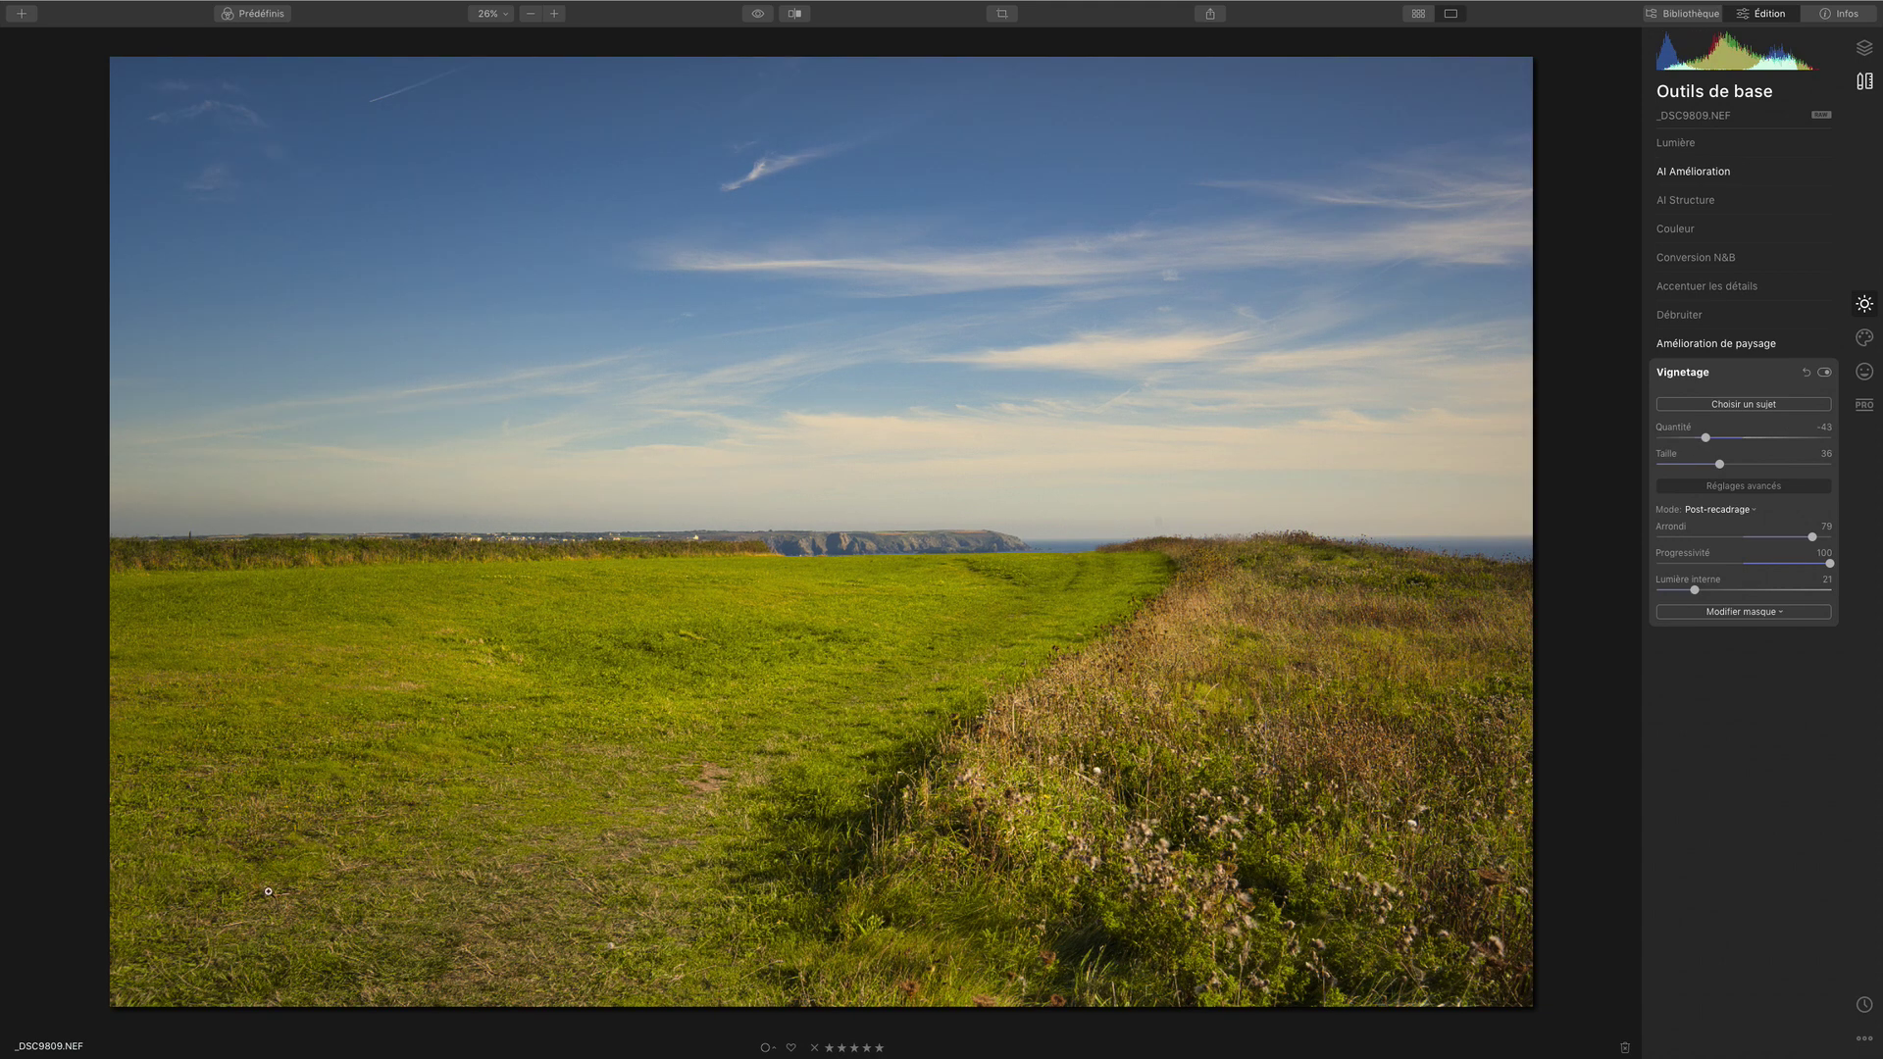
click(1824, 373)
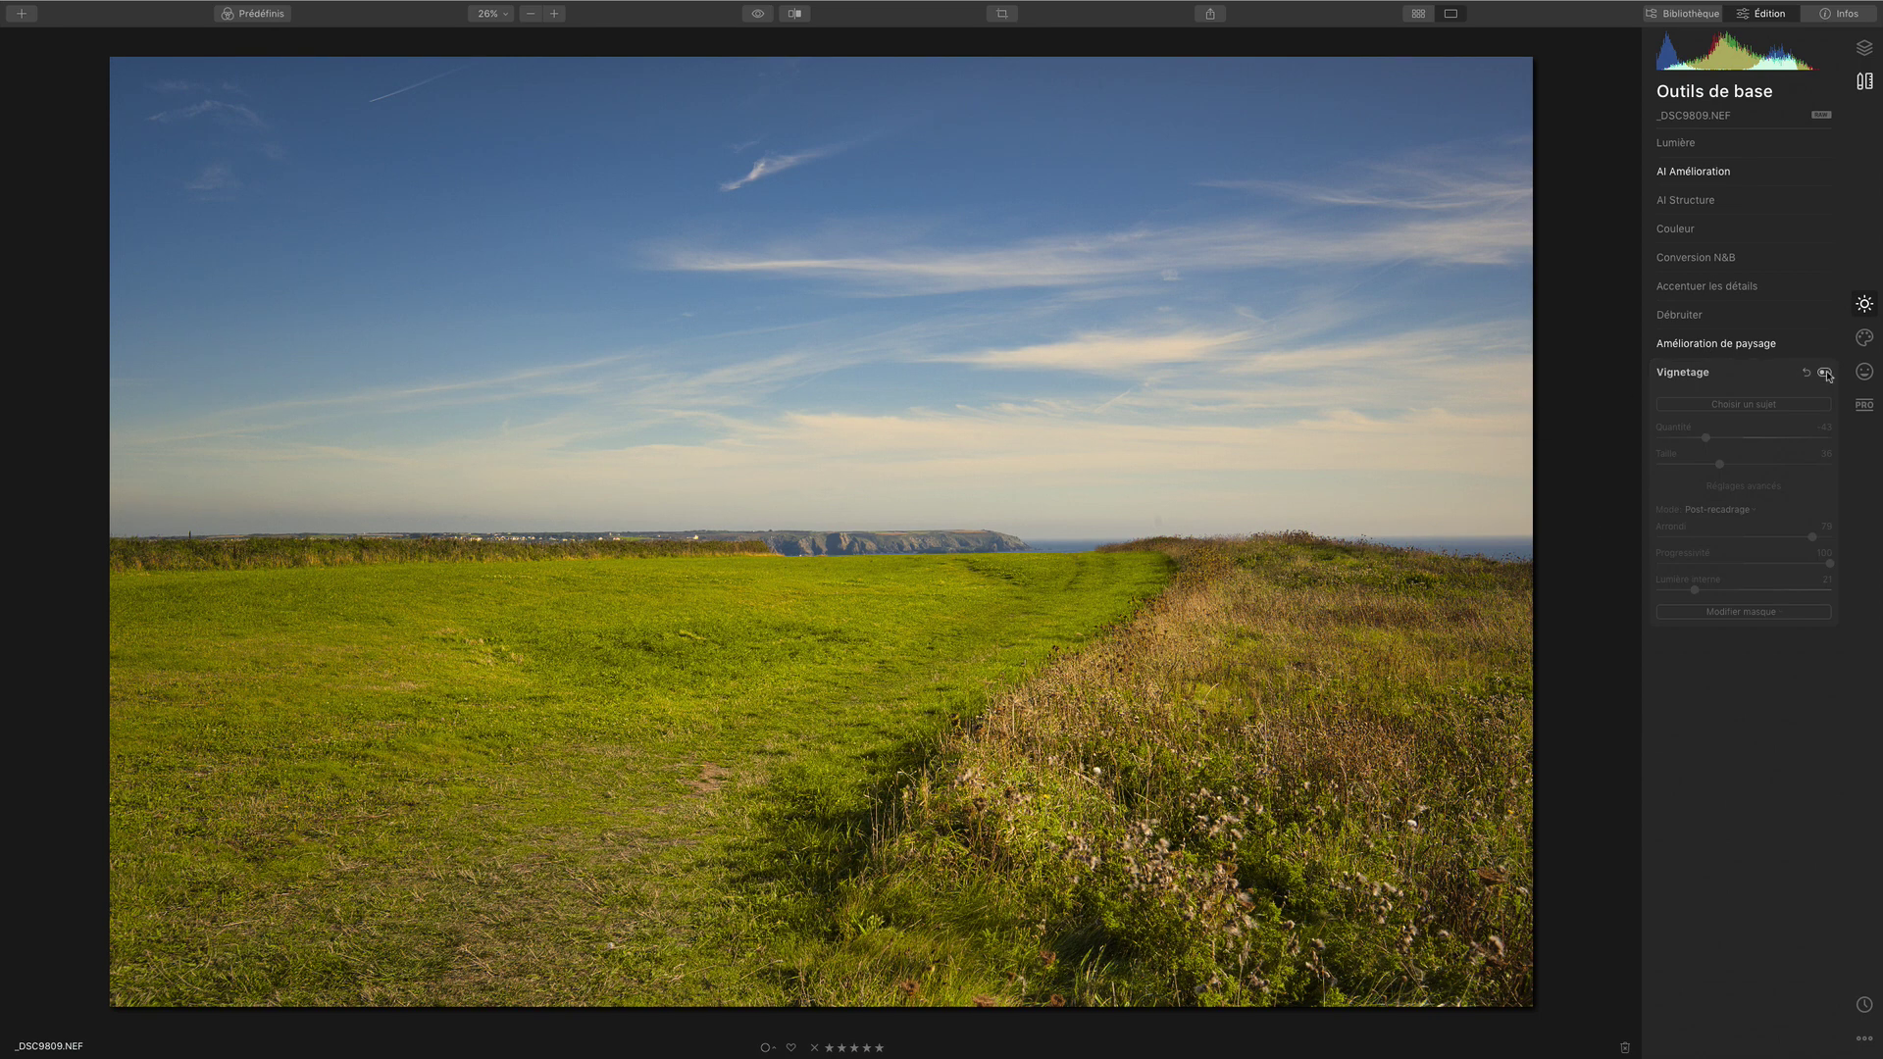
click(1826, 374)
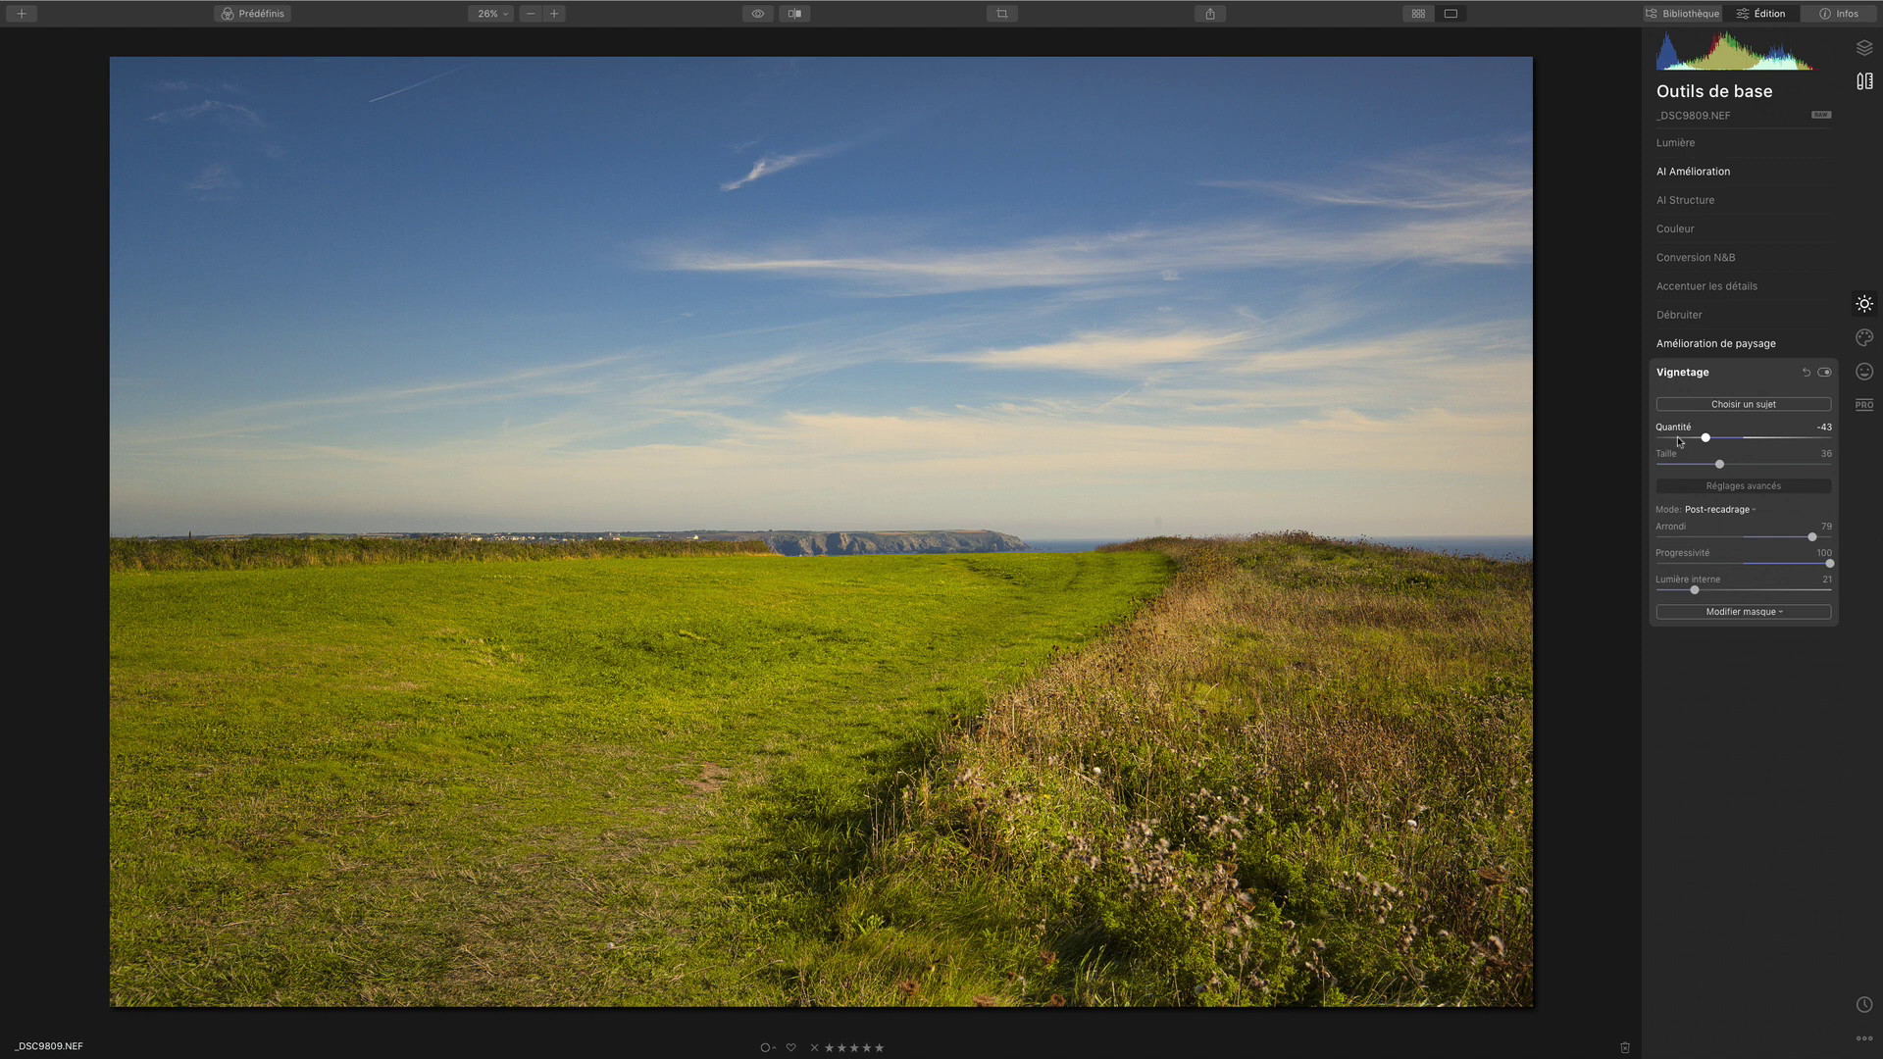
drag(1678, 441, 1696, 440)
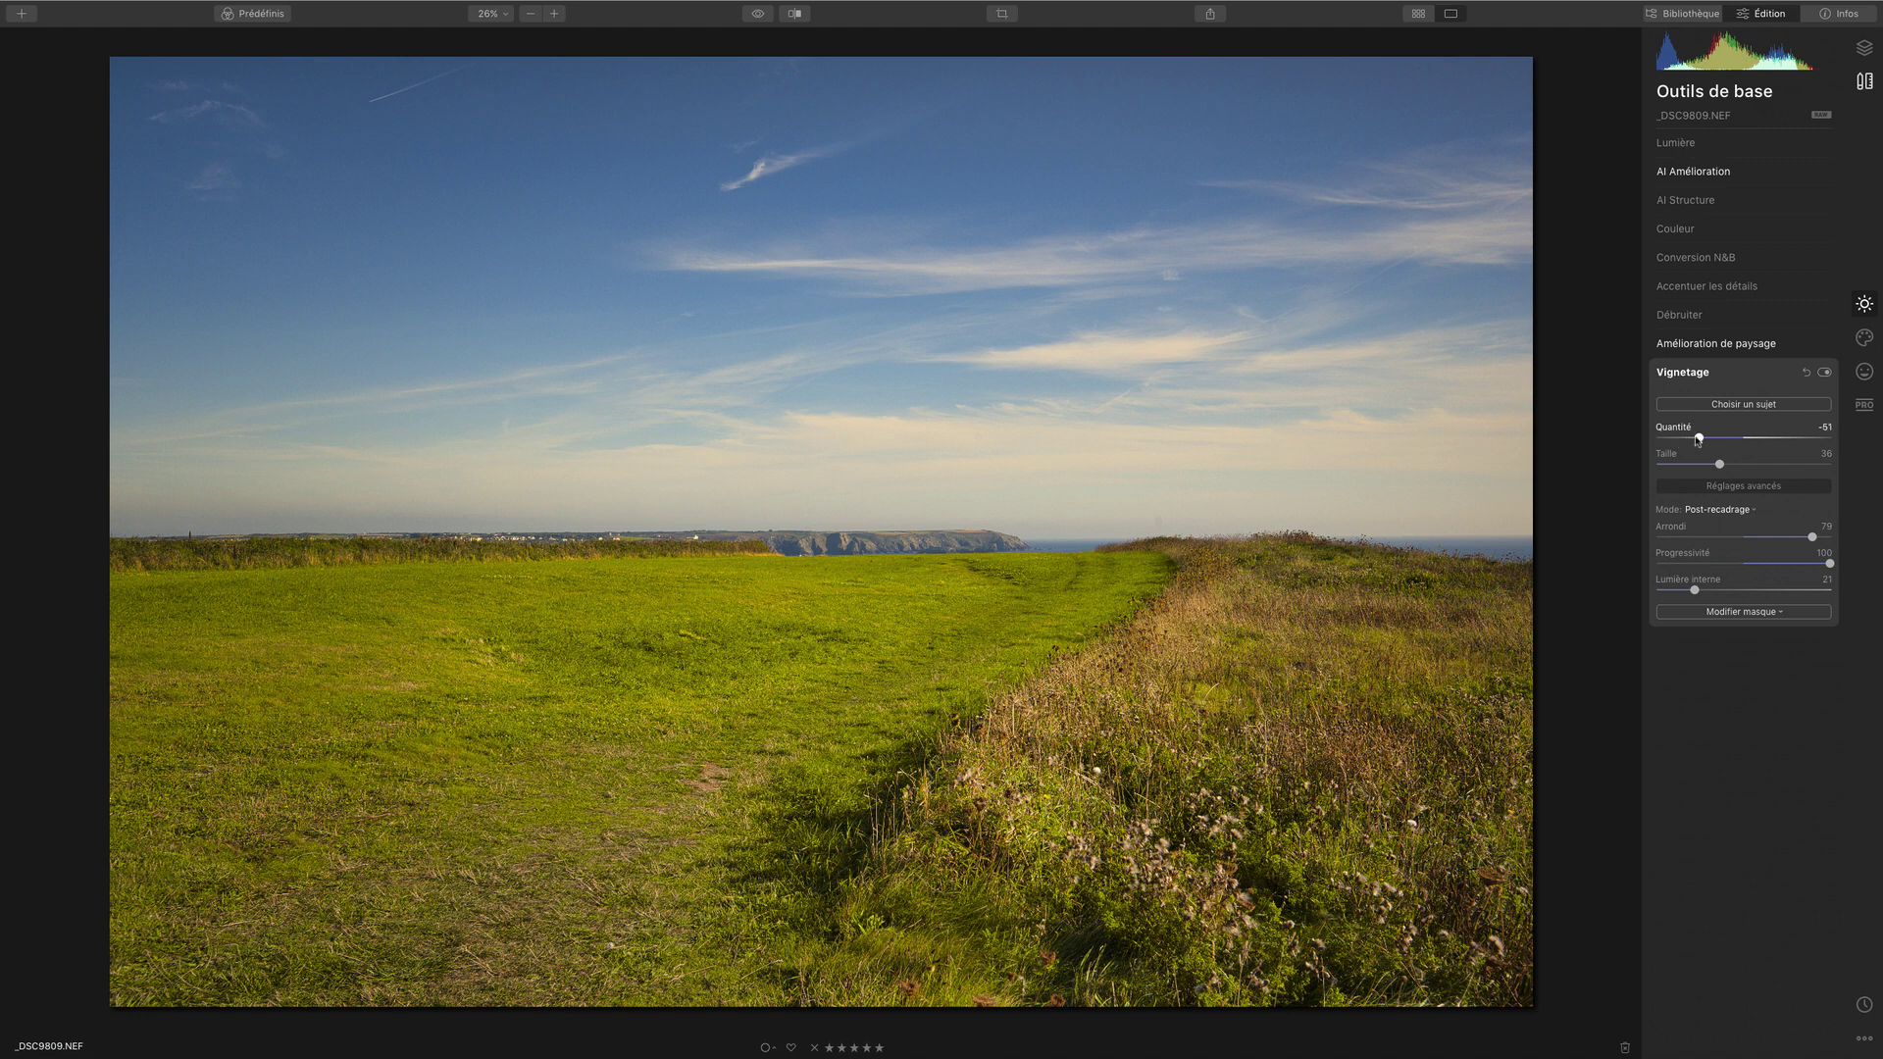